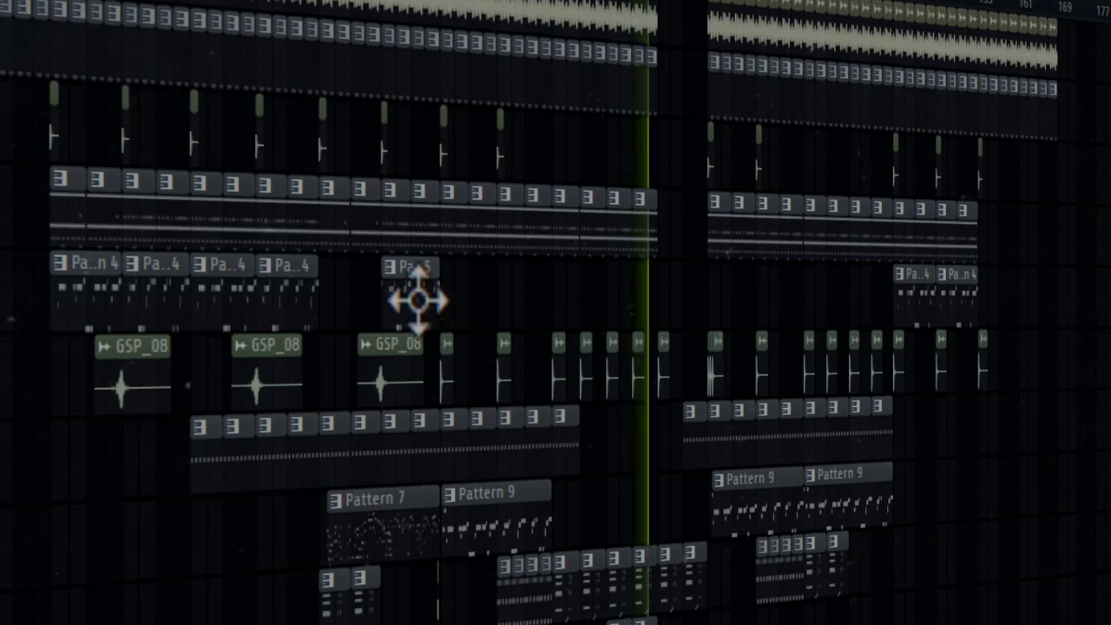
{"action": "left_click", "coordinate": [664, 286]}
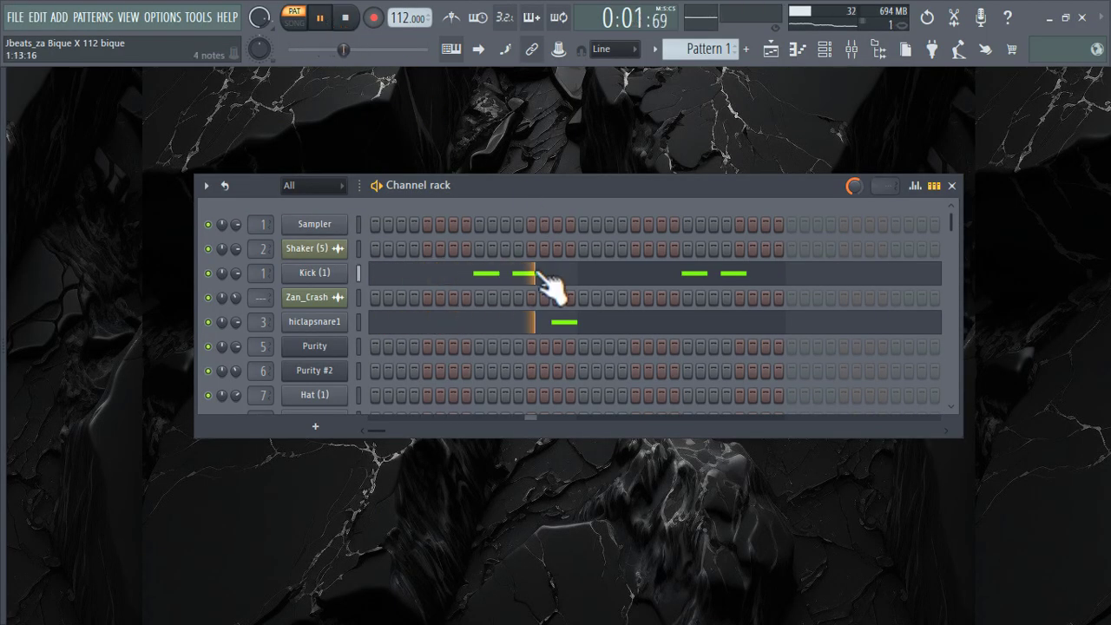
Examine the Kick (1) notes and the hiclapsnare1 note of Pattern 1 in the piano roll.
{"action": "left_click", "coordinate": [549, 284]}
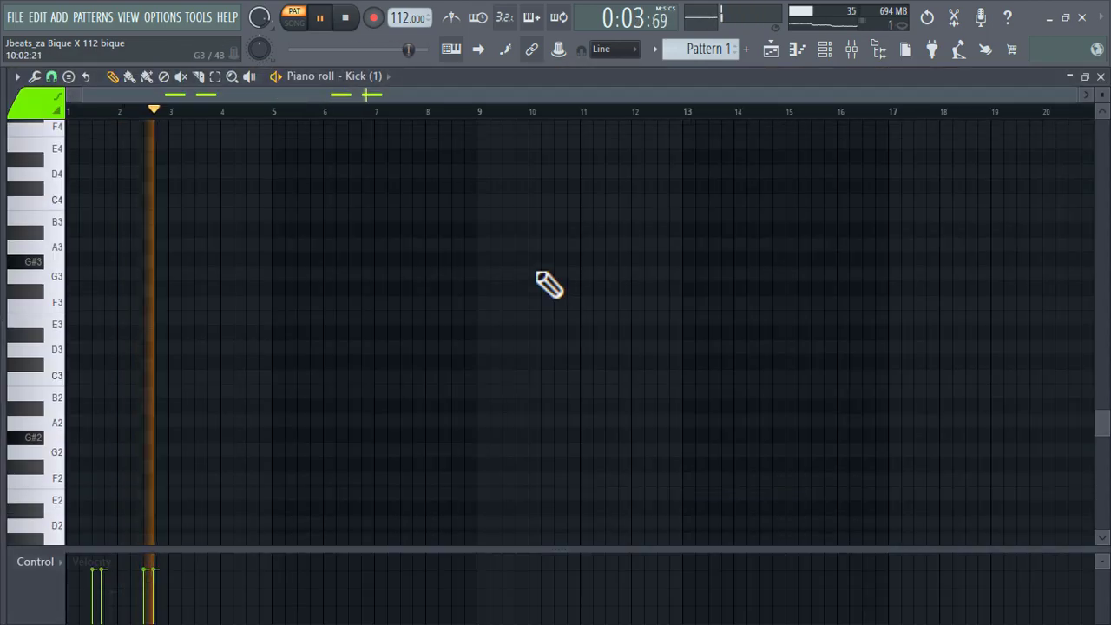
{"action": "scroll", "coordinate": [548, 283], "scroll_direction": "up", "scroll_amount": 5}
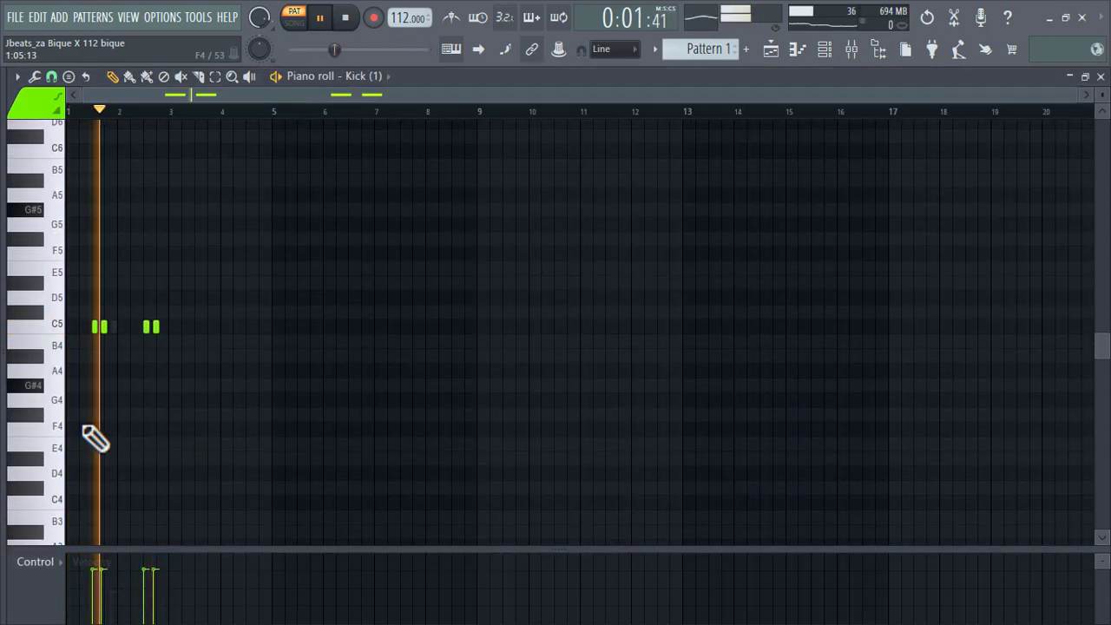
{"action": "scroll", "coordinate": [92, 437], "scroll_direction": "up", "scroll_amount": 5, "text": "ctrl"}
{"action": "scroll", "coordinate": [92, 439], "scroll_direction": "down", "scroll_amount": 6, "text": "ctrl"}
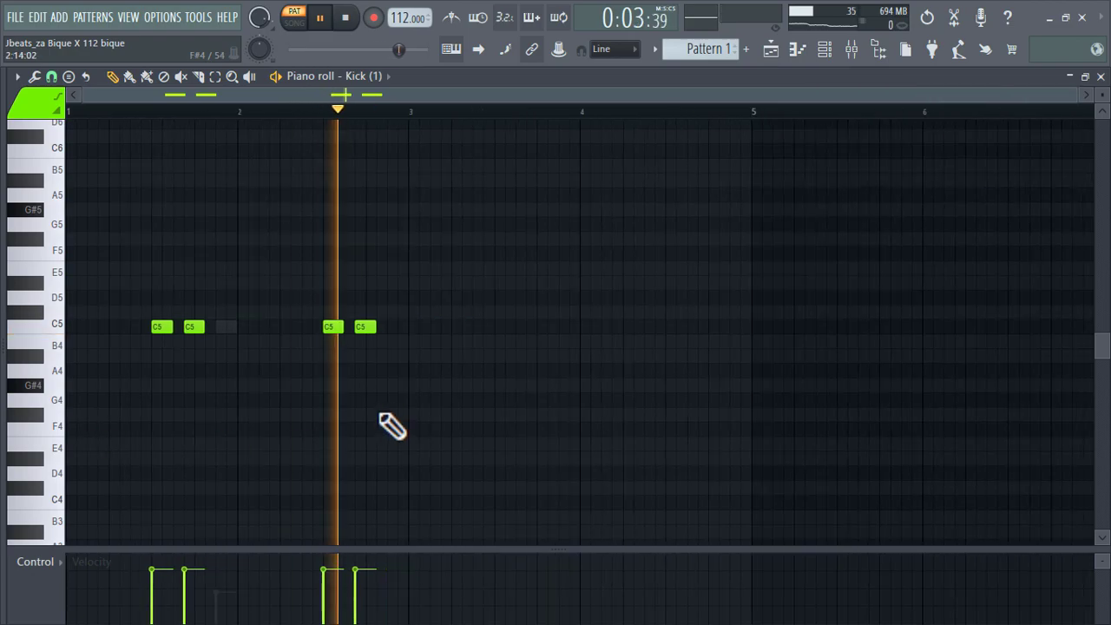
{"action": "left_click", "coordinate": [825, 48]}
{"action": "left_click", "coordinate": [513, 317]}
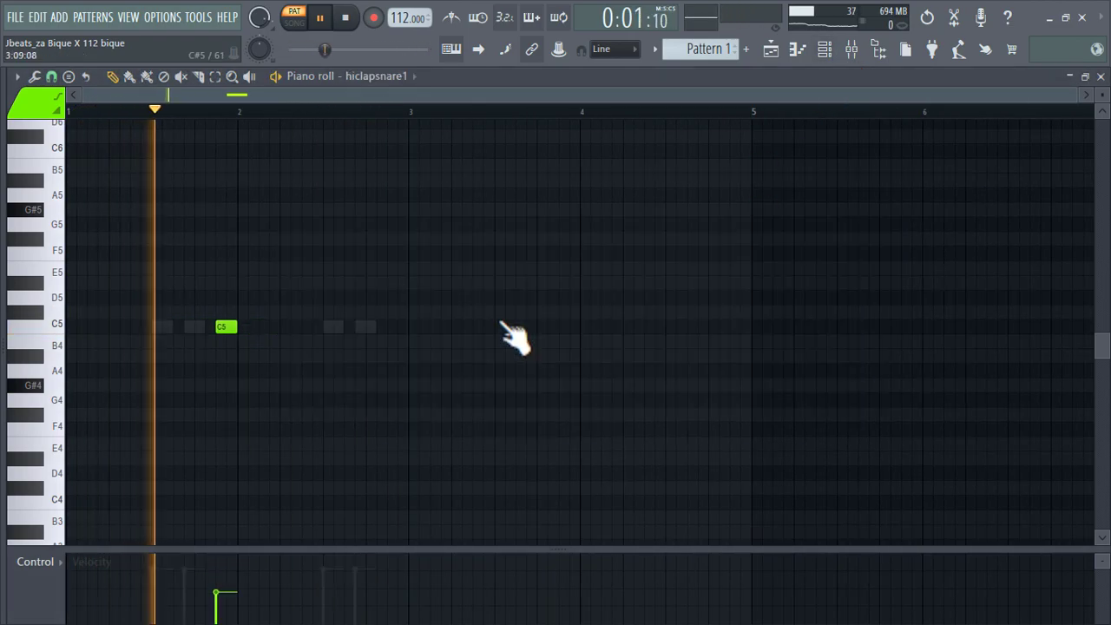
Open the first Pattern 3 clip on Track 4 of the playlist and examine its Purity notes in the piano roll.
{"action": "left_click", "coordinate": [771, 49]}
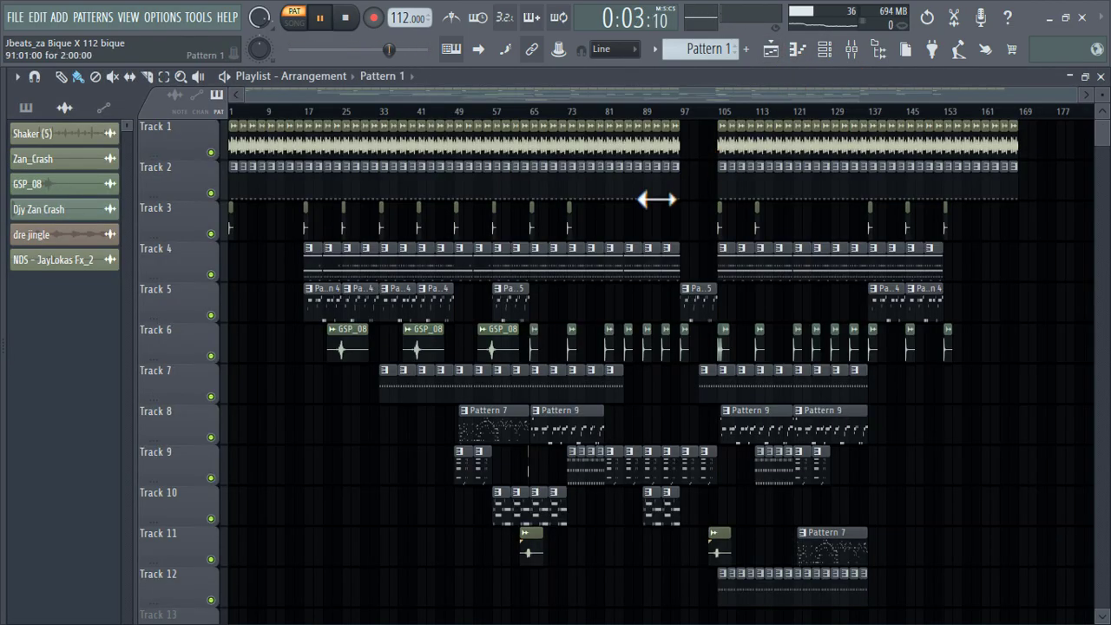
{"action": "double_click", "coordinate": [311, 264]}
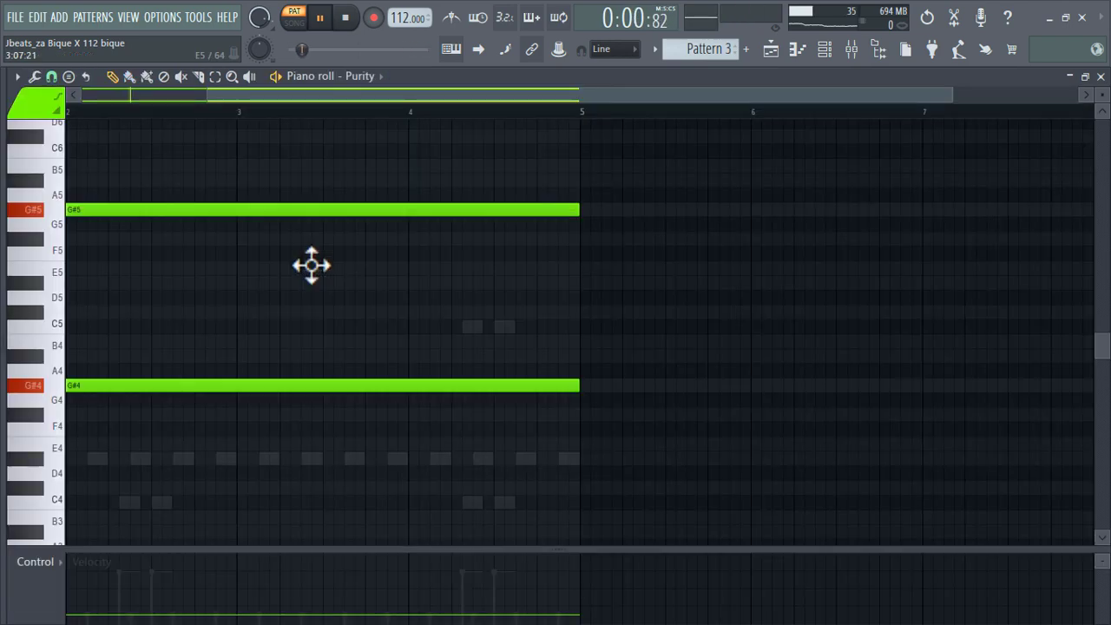
{"action": "scroll", "coordinate": [377, 134], "scroll_direction": "up", "scroll_amount": 2, "text": "ctrl"}
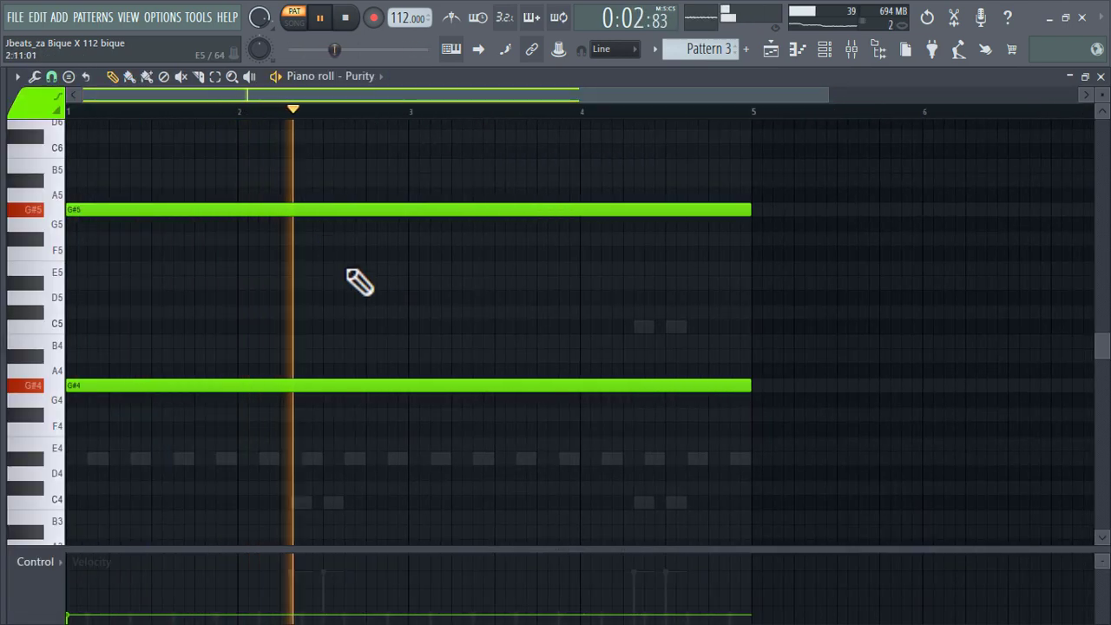
{"action": "scroll", "coordinate": [360, 280], "scroll_direction": "down", "scroll_amount": 2}
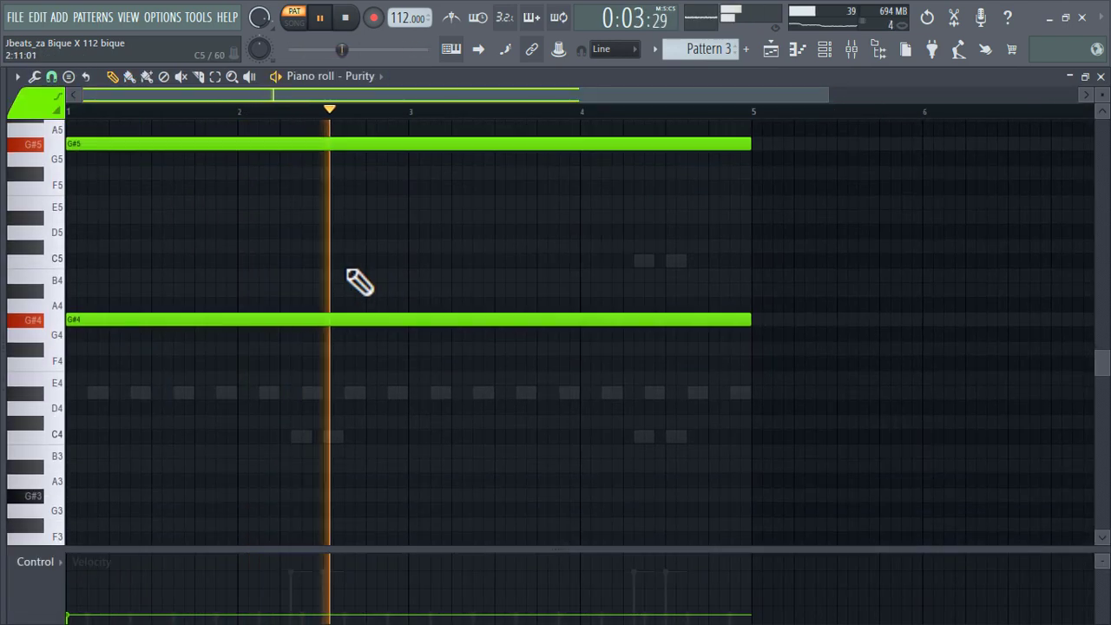
Check which presets are loaded in the Purity and Purity #2 instruments from the channel rack.
{"action": "left_click", "coordinate": [828, 50]}
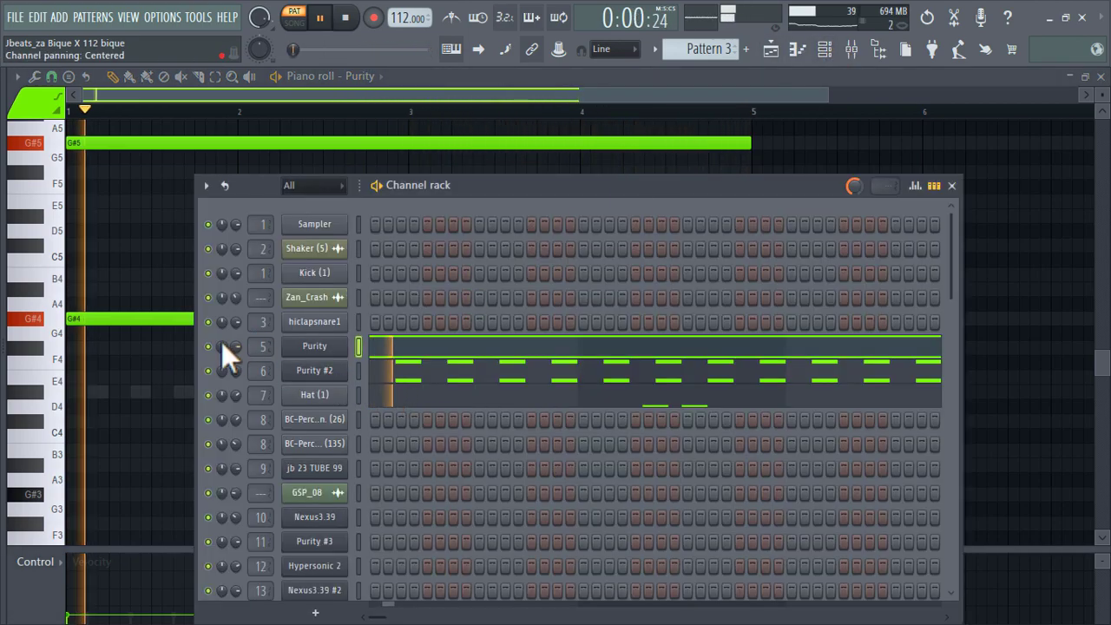
{"action": "left_click", "coordinate": [315, 347]}
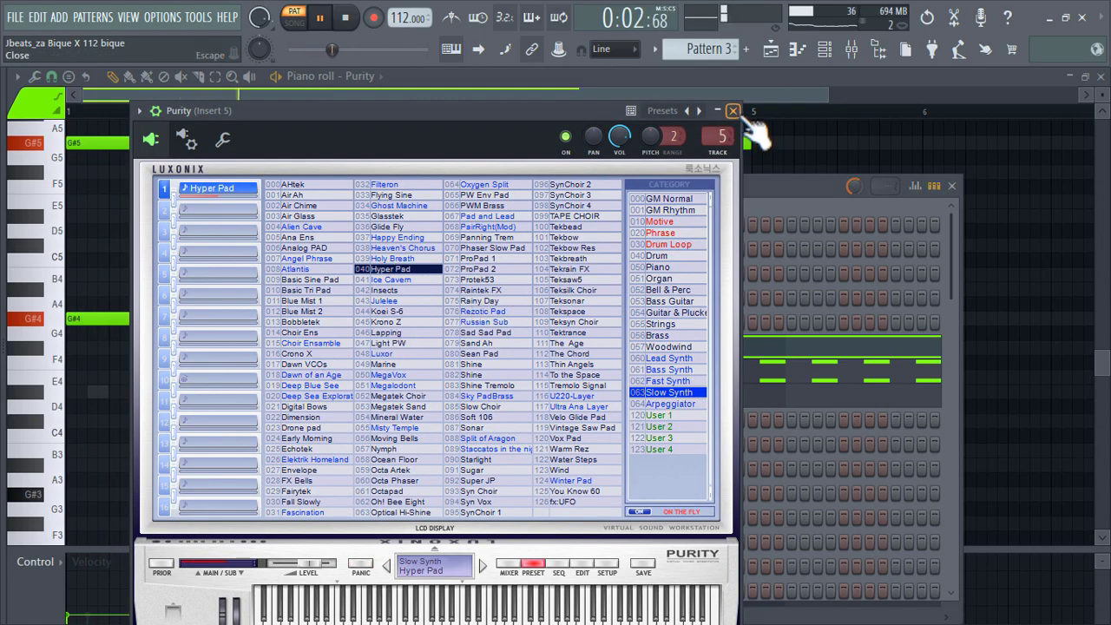
{"action": "left_click", "coordinate": [733, 111]}
{"action": "left_click", "coordinate": [347, 382]}
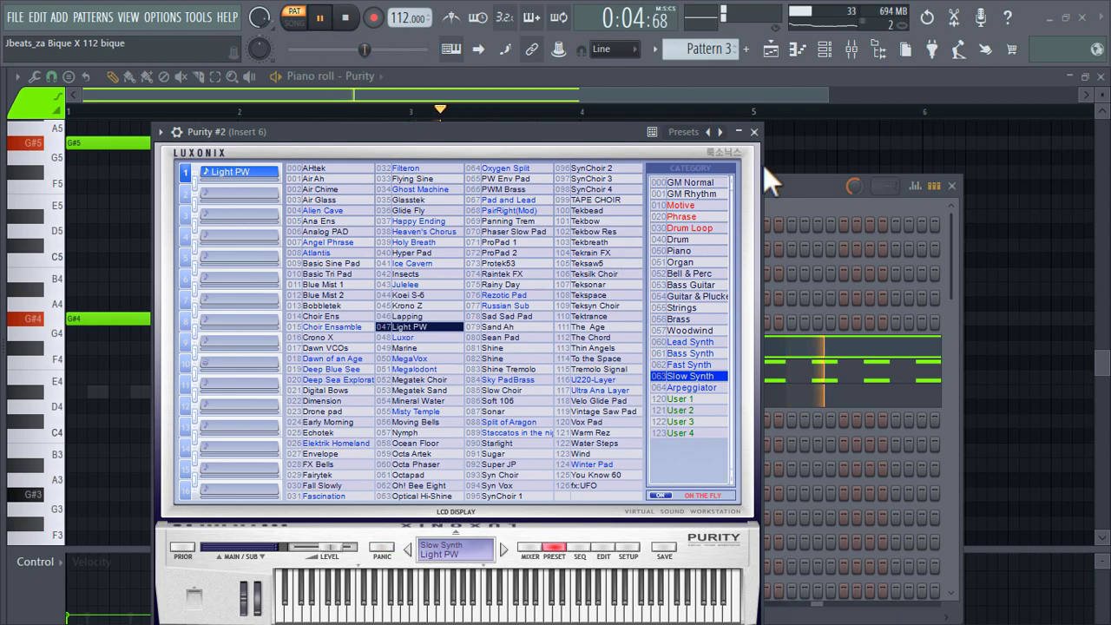
{"action": "left_click", "coordinate": [754, 132]}
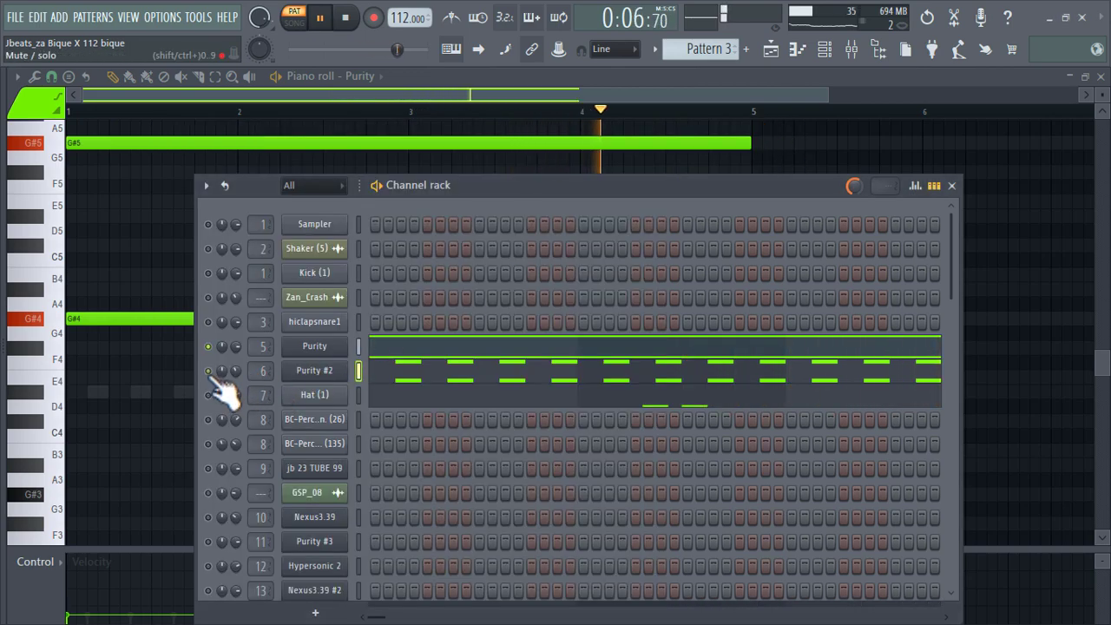
Recheck the Purity #2 preset and turn all muted channels in the rack back on.
{"action": "left_click", "coordinate": [323, 373]}
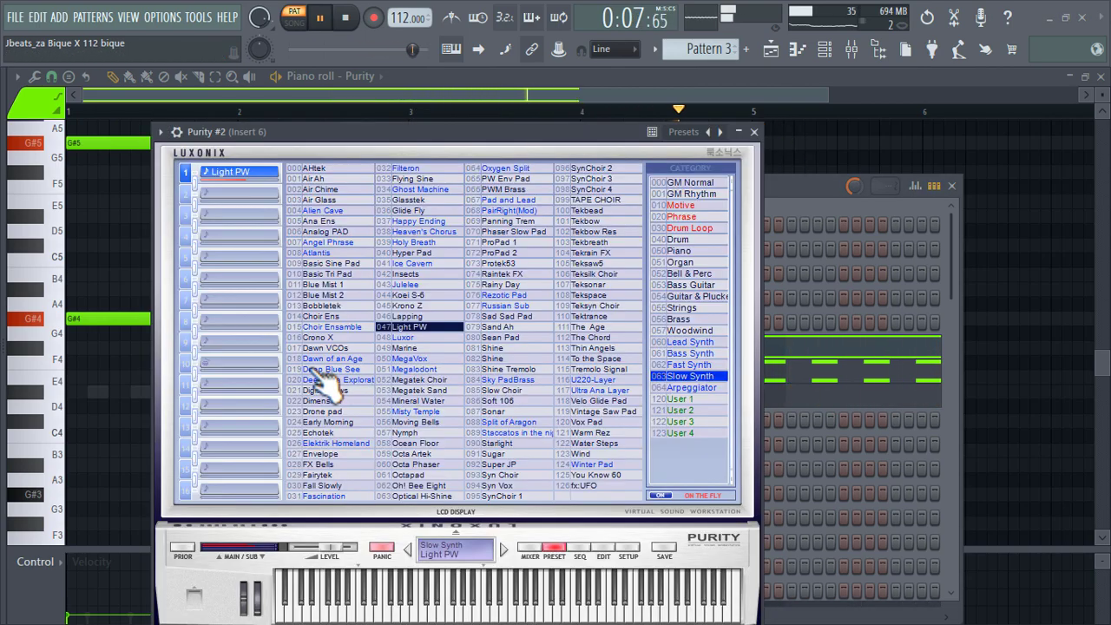
{"action": "left_click", "coordinate": [754, 132]}
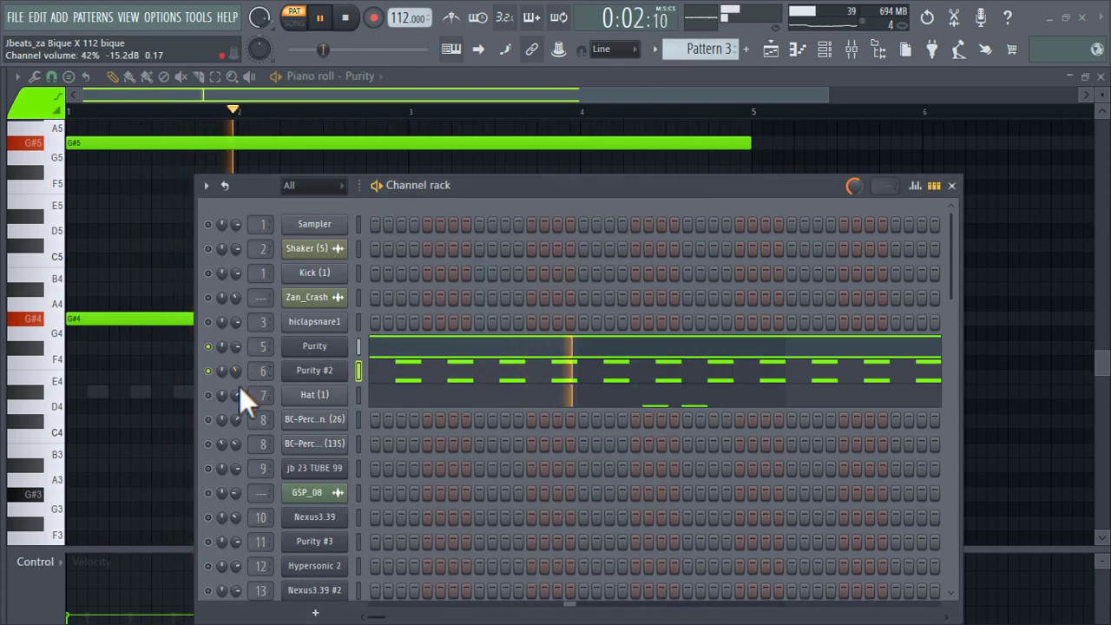
{"action": "left_click", "coordinate": [213, 397]}
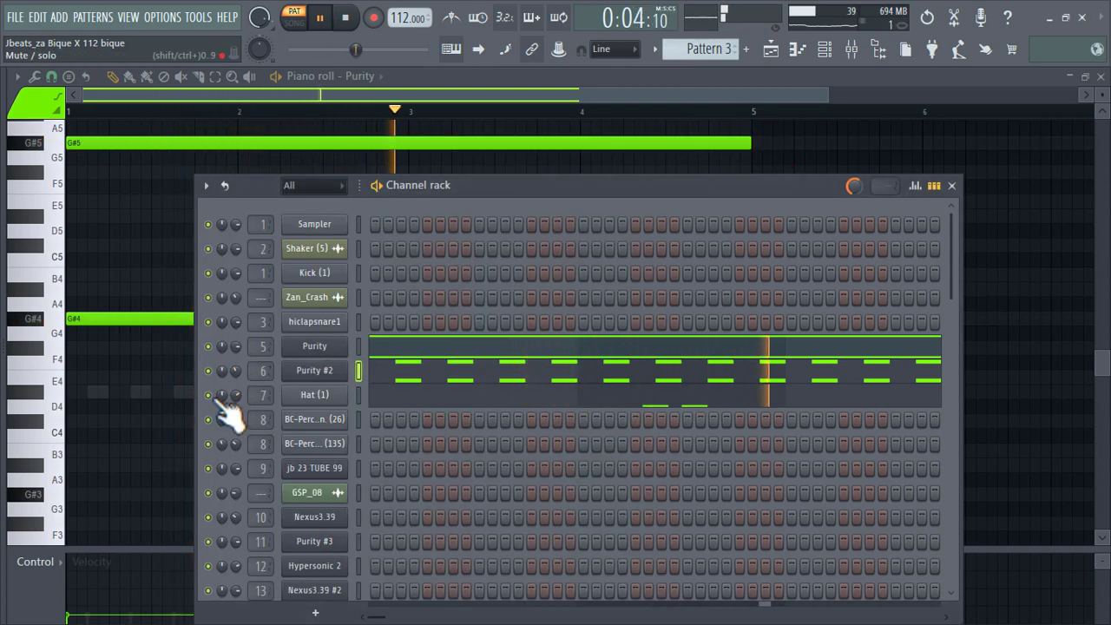
Open the first Pattern 4 clip on Track 5 of the playlist and examine the full jb 23 TUBE 99 bassline.
{"action": "left_click", "coordinate": [783, 52]}
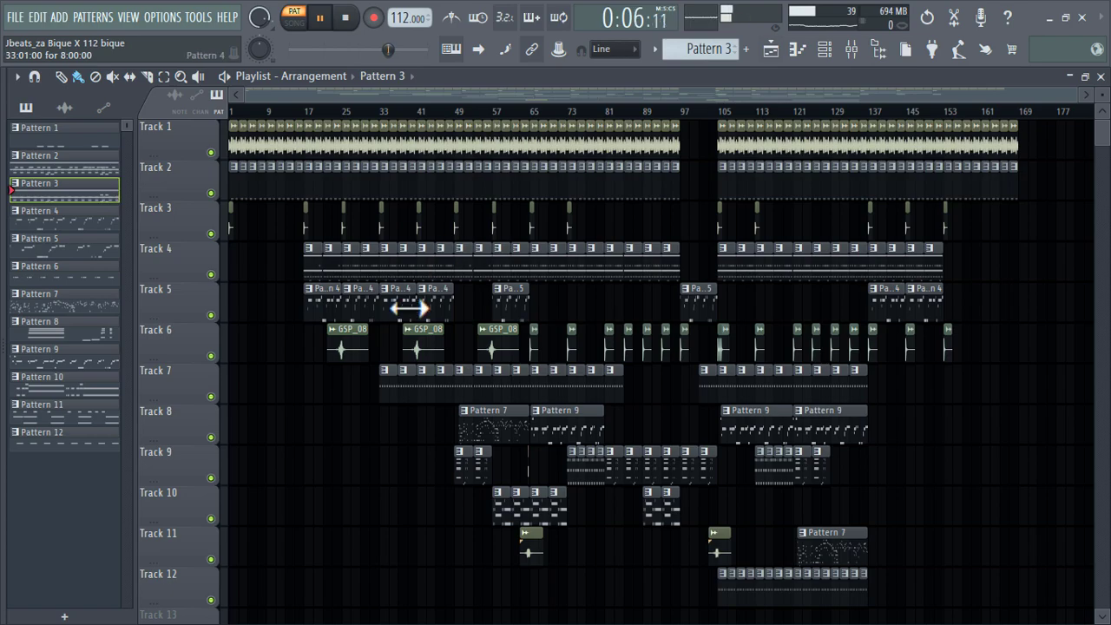
{"action": "double_click", "coordinate": [319, 301]}
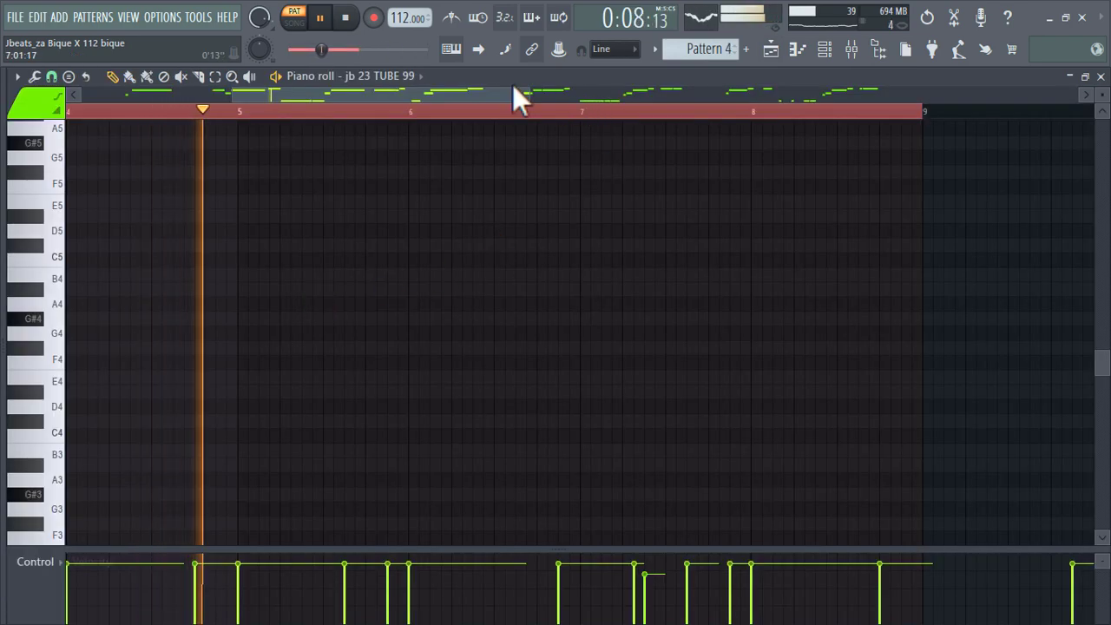
{"action": "scroll", "coordinate": [328, 371], "scroll_direction": "down", "scroll_amount": 3}
{"action": "scroll", "coordinate": [328, 371], "scroll_direction": "down", "scroll_amount": 3}
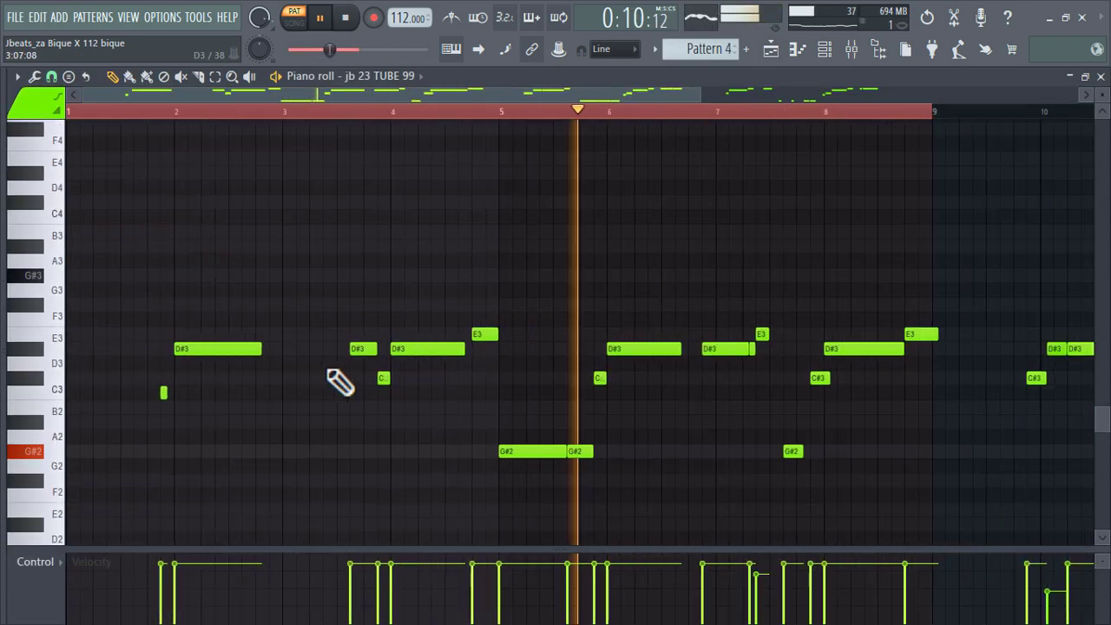
{"action": "scroll", "coordinate": [328, 372], "scroll_direction": "down", "scroll_amount": 1}
{"action": "scroll", "coordinate": [338, 382], "scroll_direction": "down", "scroll_amount": 1}
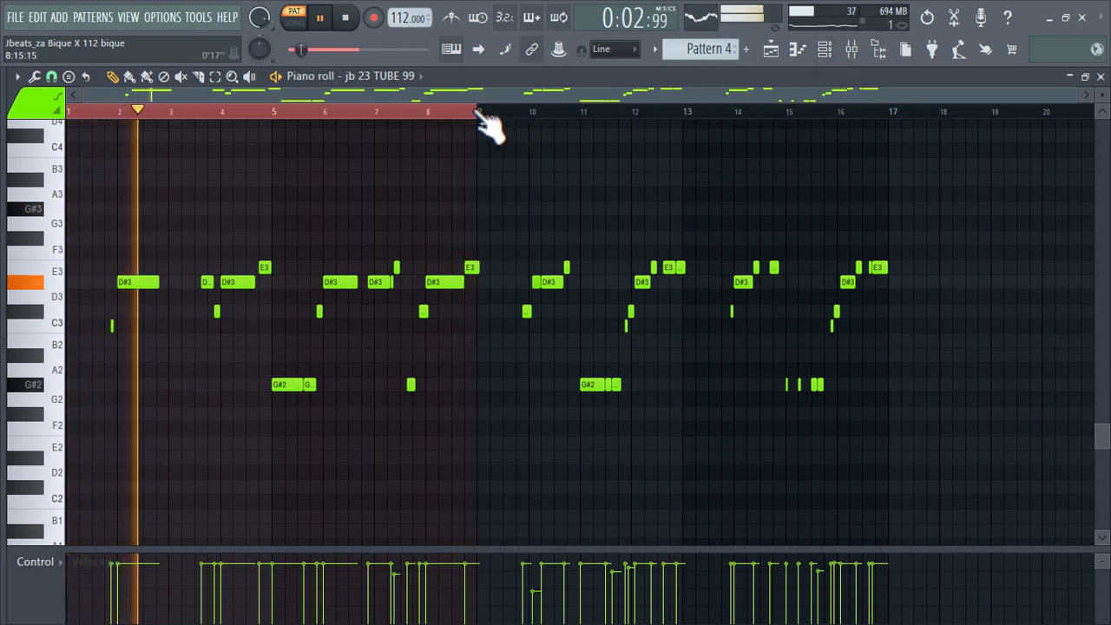
Check the patch loaded in the jb 23 TUBE 99 instrument, closing the plugin and channel rack when finished.
{"action": "left_click", "coordinate": [824, 49]}
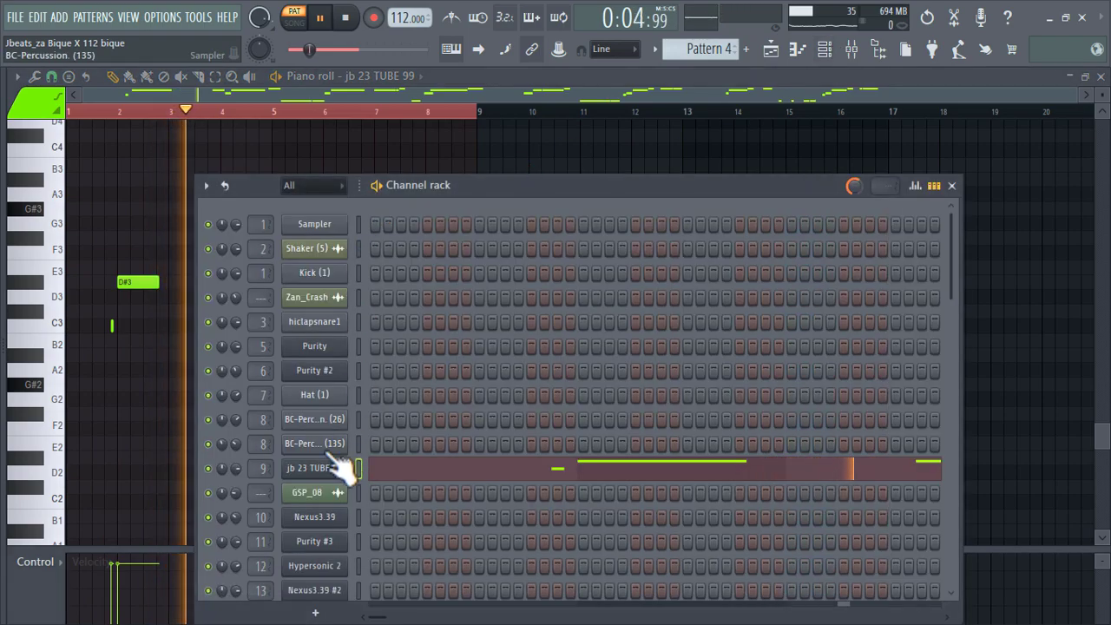
{"action": "left_click", "coordinate": [373, 466]}
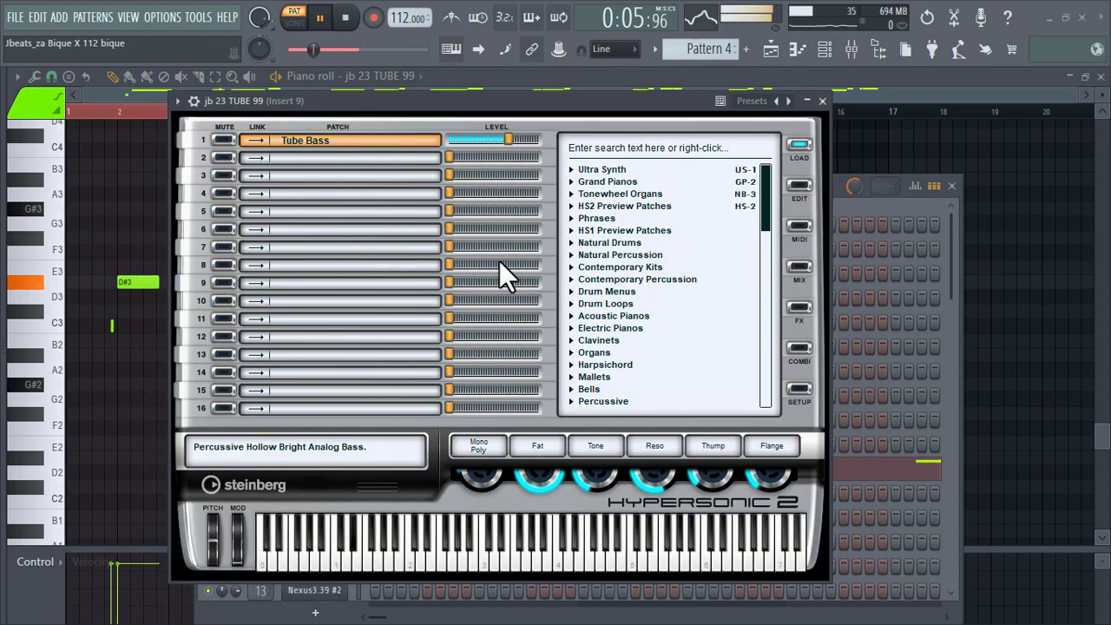
{"action": "left_click", "coordinate": [823, 100]}
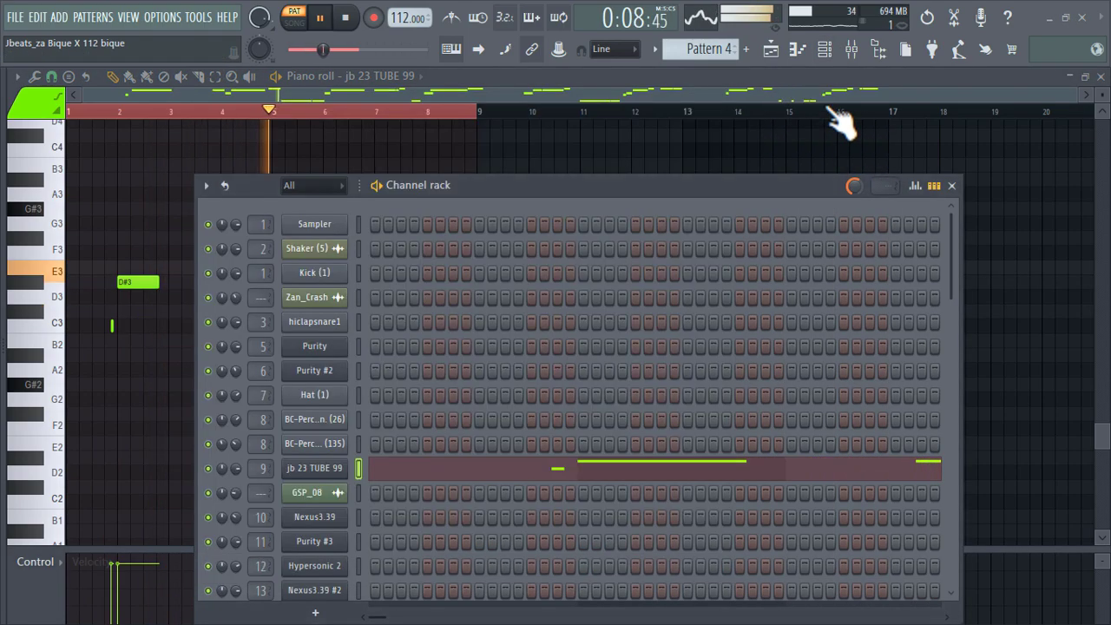
{"action": "left_click", "coordinate": [951, 185]}
Open the Pattern 6 clip on Track 7 to examine its Nexus3.39 notes and check the instrument's preset.
{"action": "left_click", "coordinate": [772, 52]}
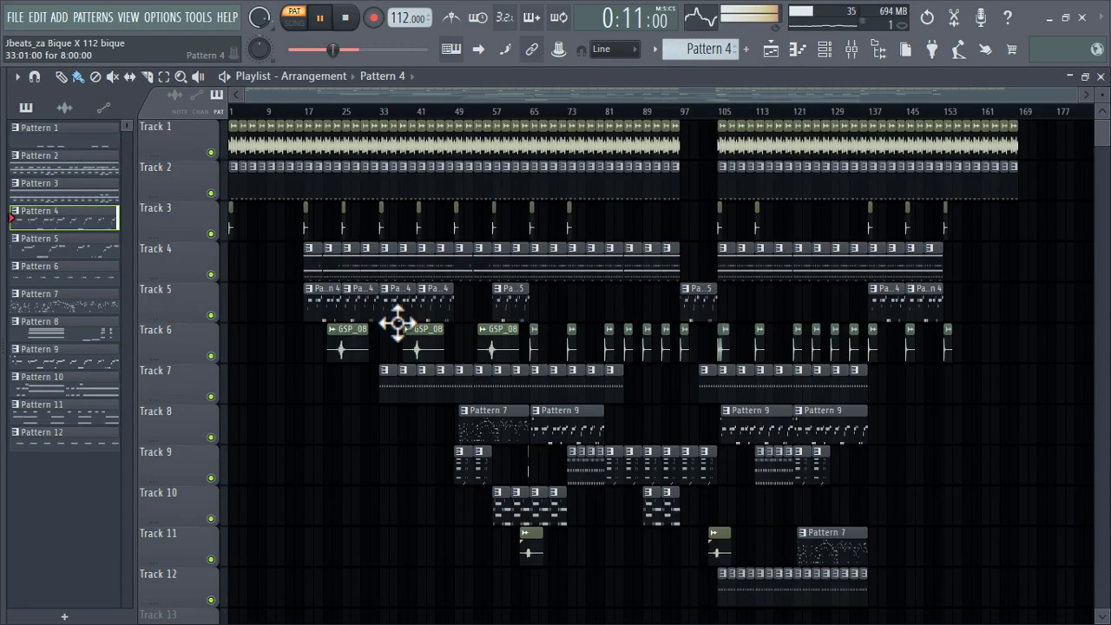
{"action": "double_click", "coordinate": [393, 382]}
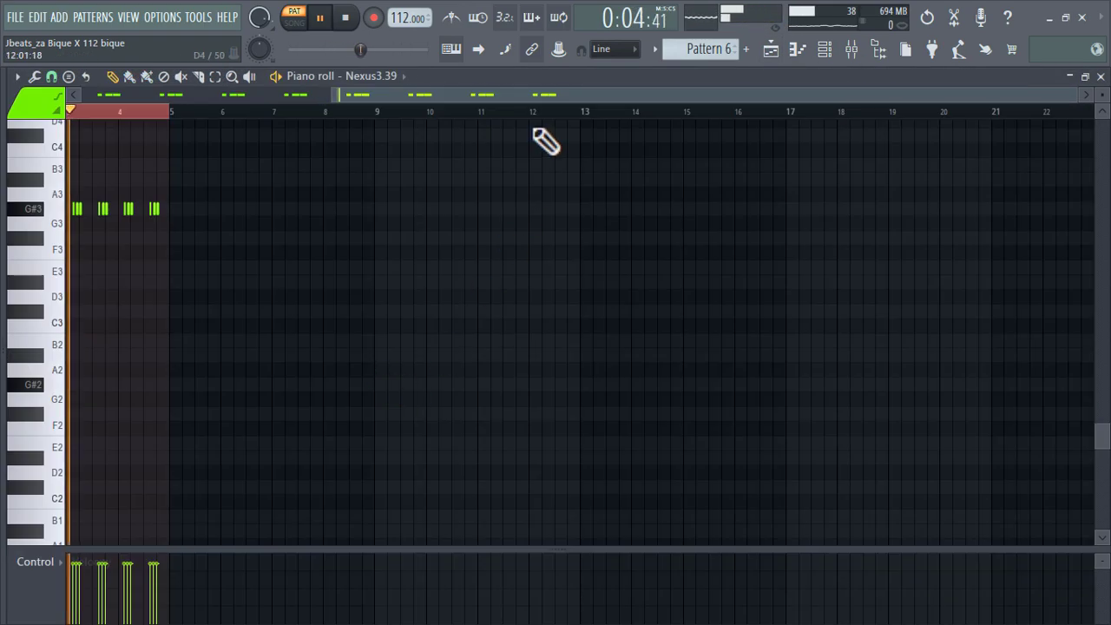
{"action": "left_click_drag", "start_coordinate": [542, 92], "coordinate": [230, 104]}
{"action": "scroll", "coordinate": [191, 249], "scroll_direction": "up", "scroll_amount": 5}
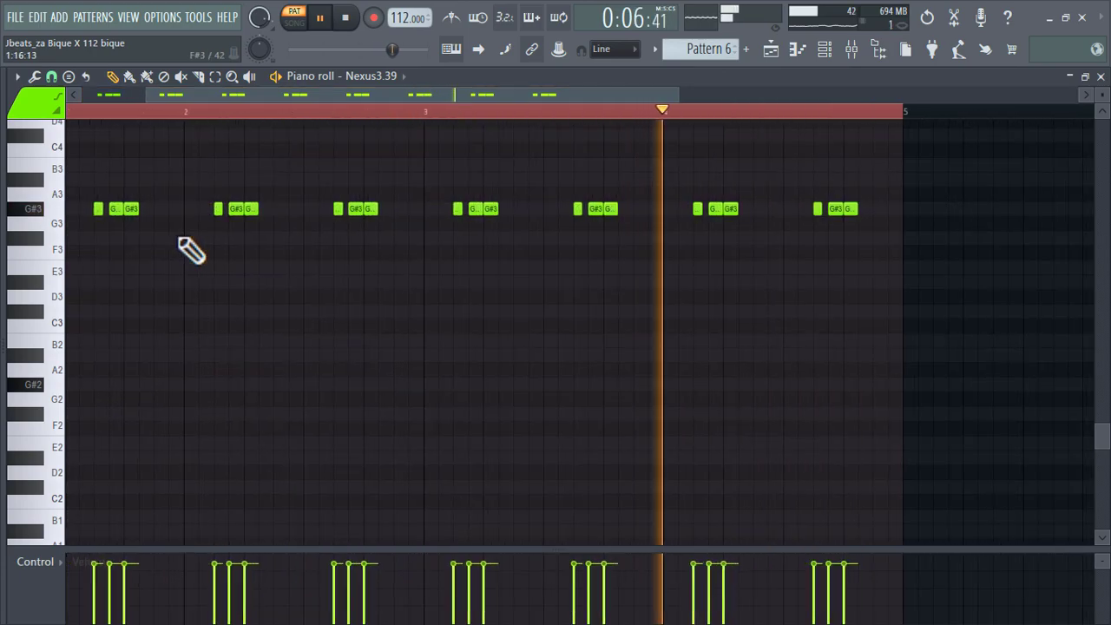
{"action": "scroll", "coordinate": [191, 250], "scroll_direction": "down", "scroll_amount": 1}
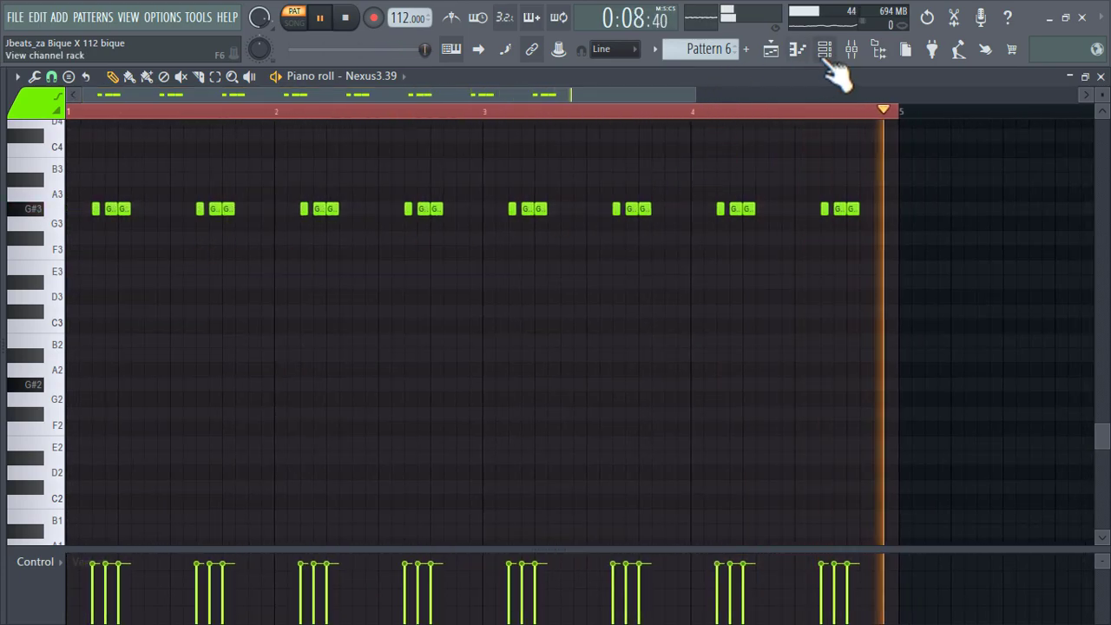
{"action": "left_click", "coordinate": [878, 49]}
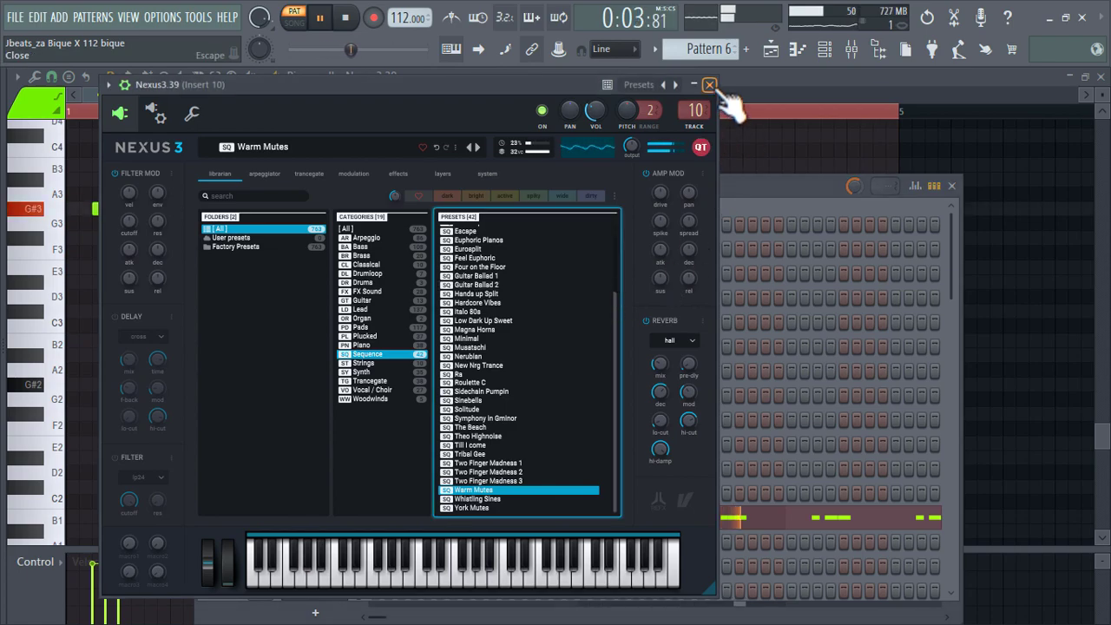
{"action": "left_click", "coordinate": [709, 85]}
Open the Pattern 8 clip on Track 9 to examine its Hypersonic 2 chords and check the instrument's patch.
{"action": "left_click", "coordinate": [798, 49]}
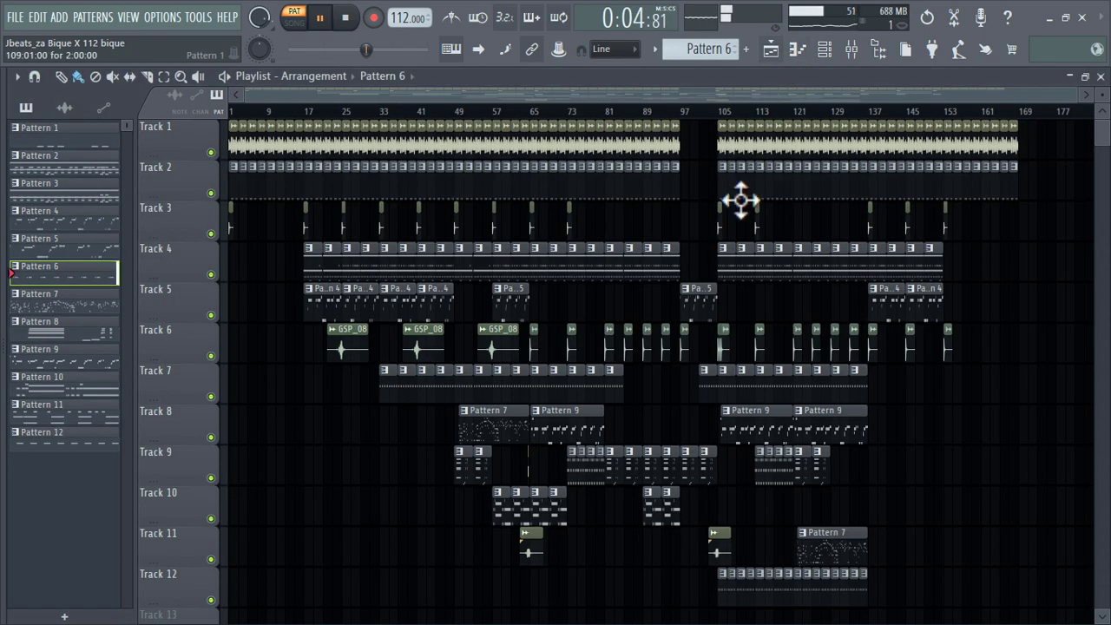
{"action": "double_click", "coordinate": [466, 475]}
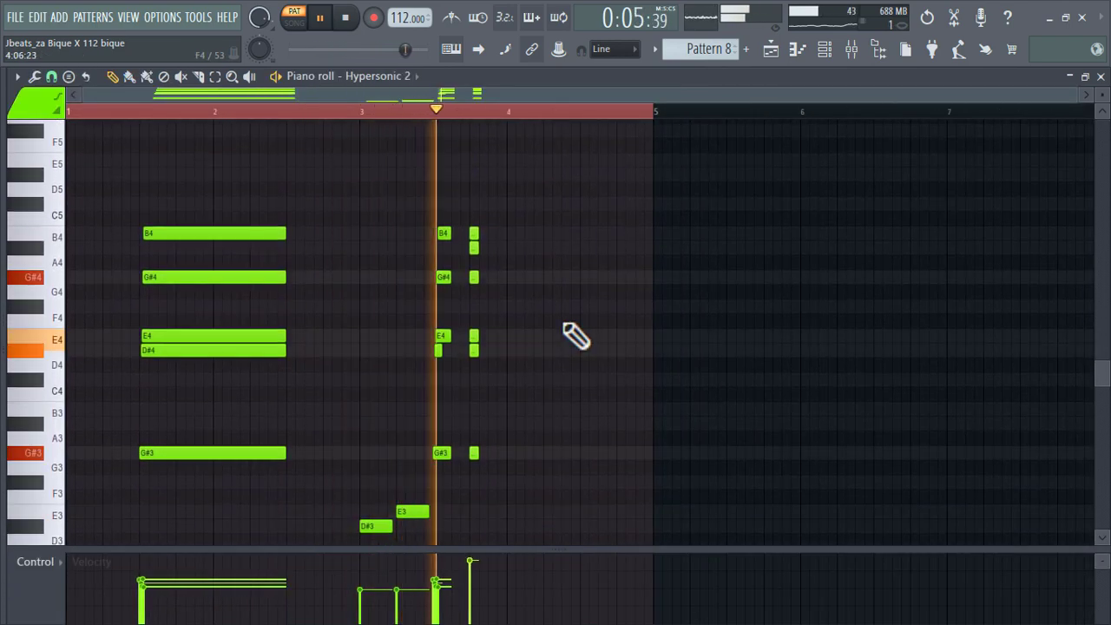
{"action": "left_click", "coordinate": [842, 54]}
{"action": "left_click_drag", "start_coordinate": [624, 184], "coordinate": [630, 66]}
{"action": "left_click", "coordinate": [328, 447]}
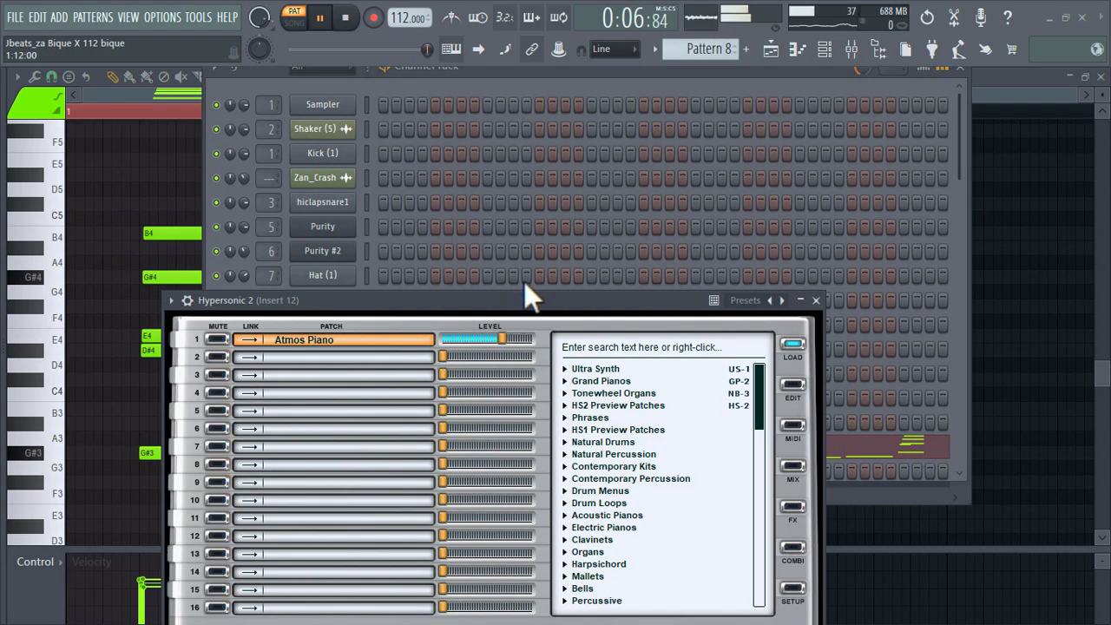
{"action": "left_click_drag", "start_coordinate": [567, 302], "coordinate": [684, 105]}
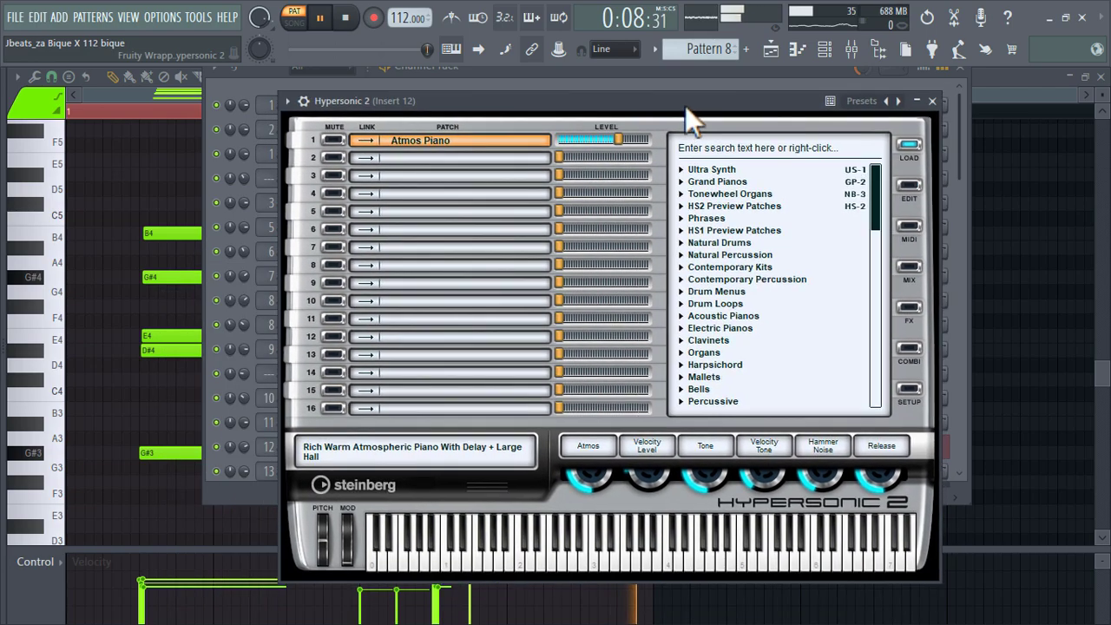
{"action": "left_click", "coordinate": [936, 101]}
{"action": "left_click", "coordinate": [959, 68]}
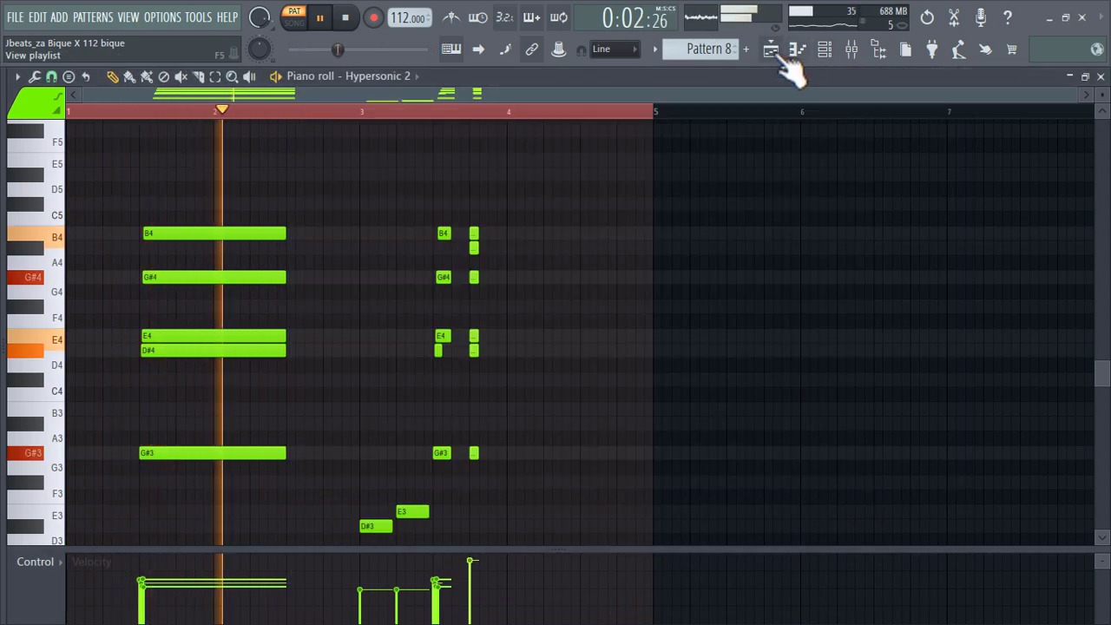
Open the Pattern 7 clip on Track 8 and examine its Purity #3 notes from the start in the piano roll.
{"action": "left_click", "coordinate": [770, 50]}
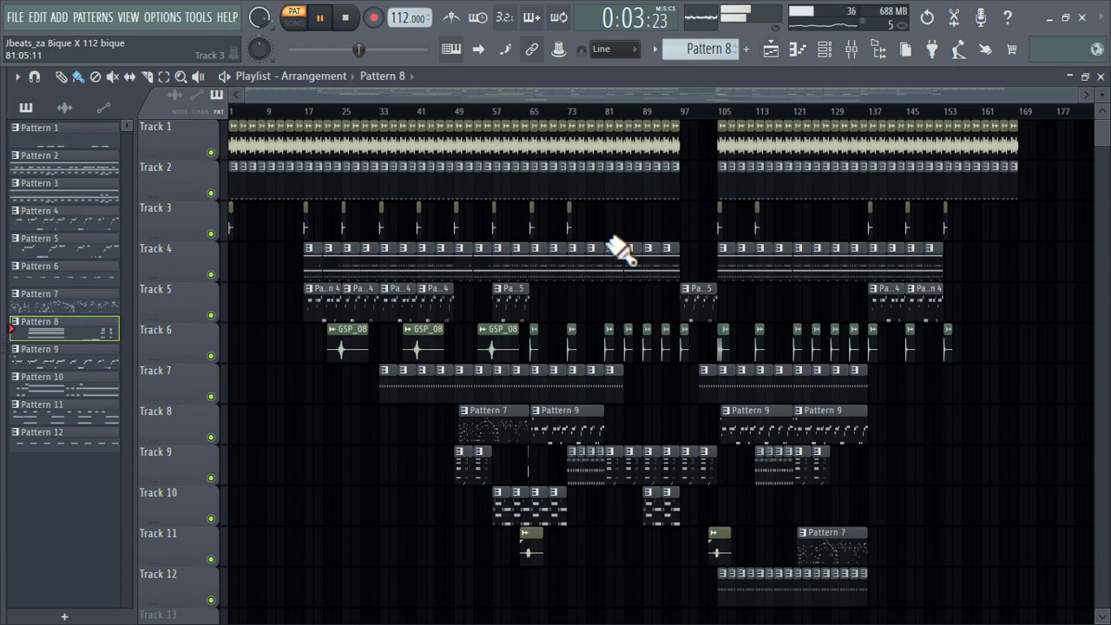
{"action": "double_click", "coordinate": [488, 424]}
{"action": "left_click_drag", "start_coordinate": [646, 94], "coordinate": [171, 138]}
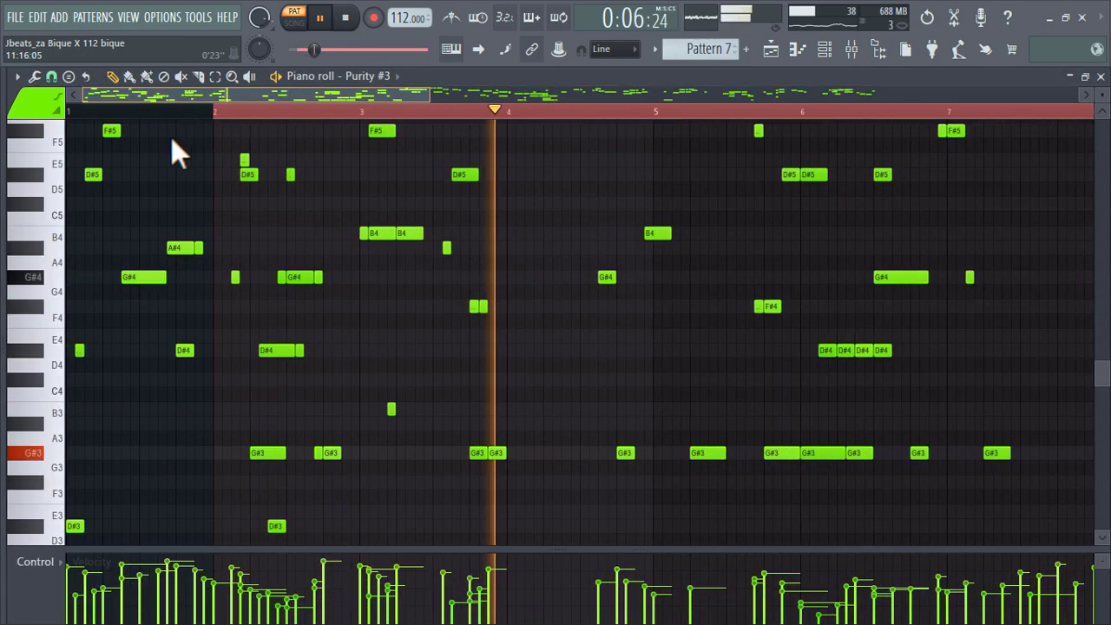
Examine the full pitch range of Pattern 7's Purity #3 notes through bar 16 in the piano roll.
{"action": "scroll", "coordinate": [474, 286], "scroll_direction": "up", "scroll_amount": 3}
{"action": "scroll", "coordinate": [473, 286], "scroll_direction": "down", "scroll_amount": 4}
{"action": "scroll", "coordinate": [485, 297], "scroll_direction": "down", "scroll_amount": 2}
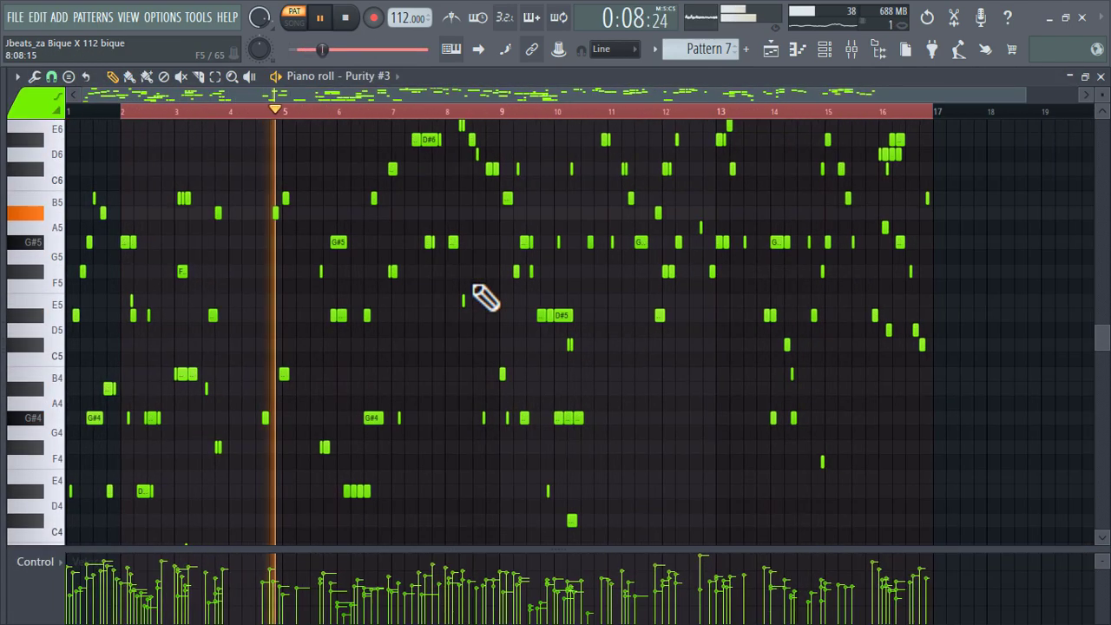
{"action": "scroll", "coordinate": [484, 296], "scroll_direction": "down", "scroll_amount": 4}
{"action": "scroll", "coordinate": [484, 297], "scroll_direction": "up", "scroll_amount": 5}
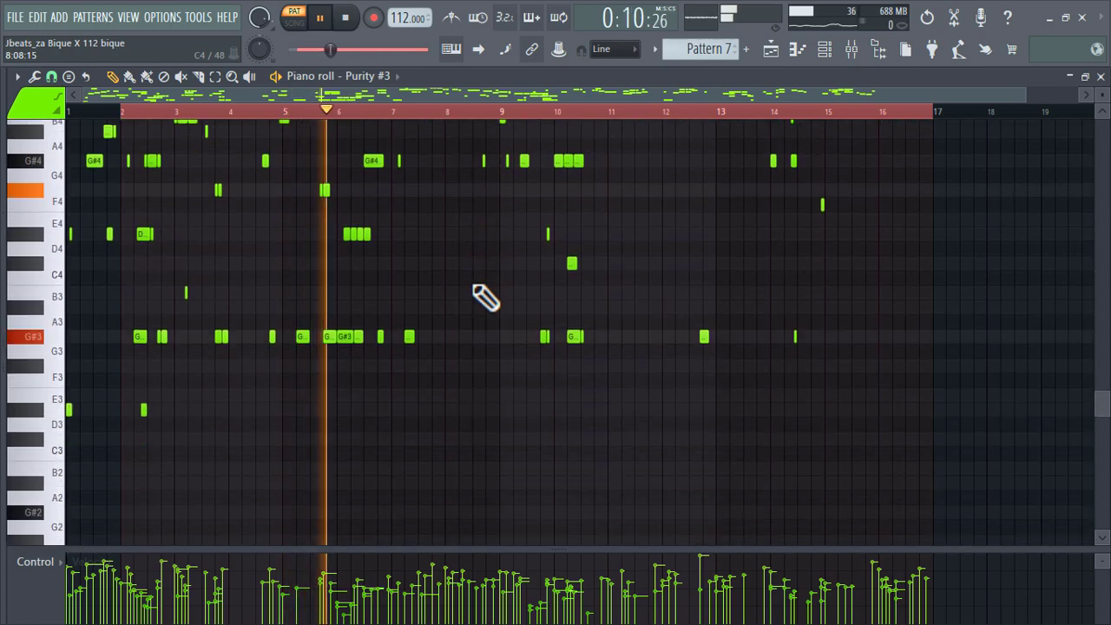
{"action": "scroll", "coordinate": [484, 296], "scroll_direction": "up", "scroll_amount": 2}
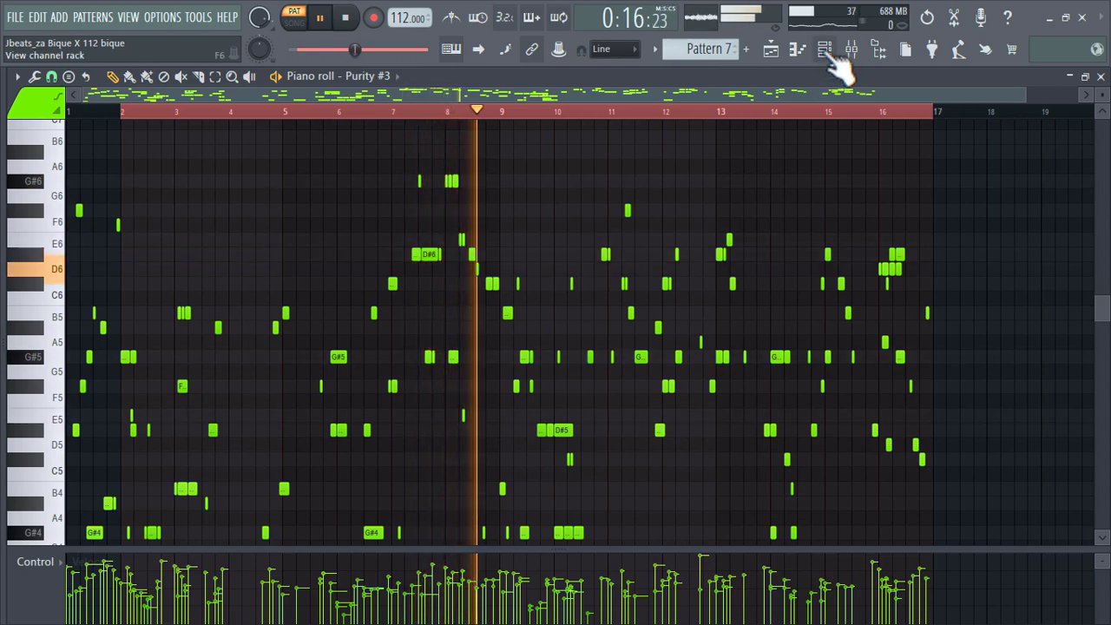
{"action": "scroll", "coordinate": [843, 359], "scroll_direction": "down", "scroll_amount": 3}
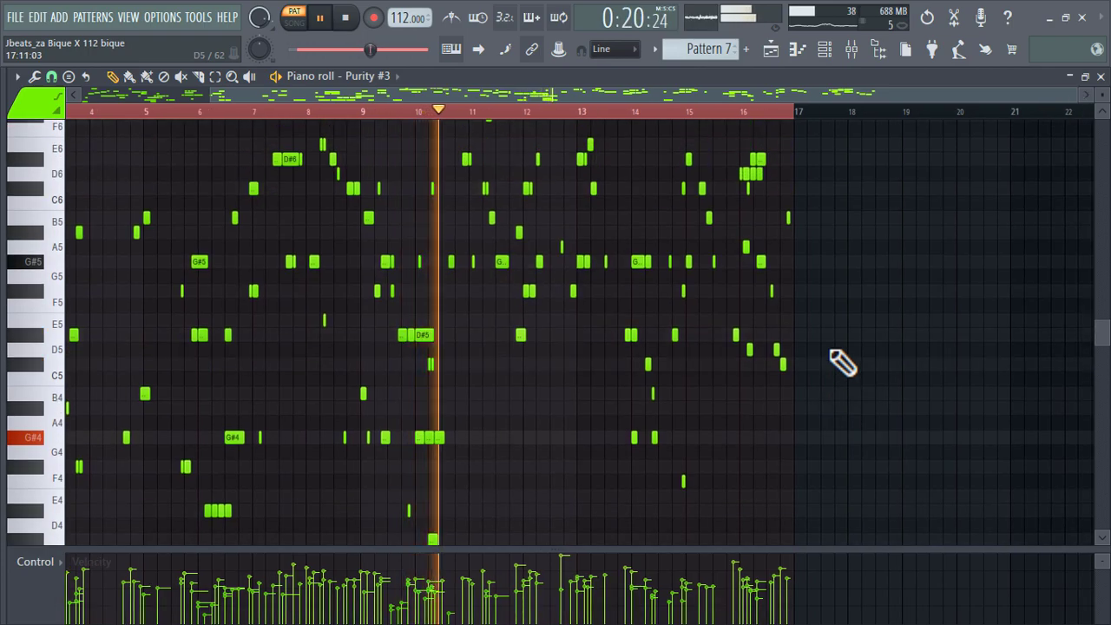
{"action": "scroll", "coordinate": [843, 360], "scroll_direction": "up", "scroll_amount": 4}
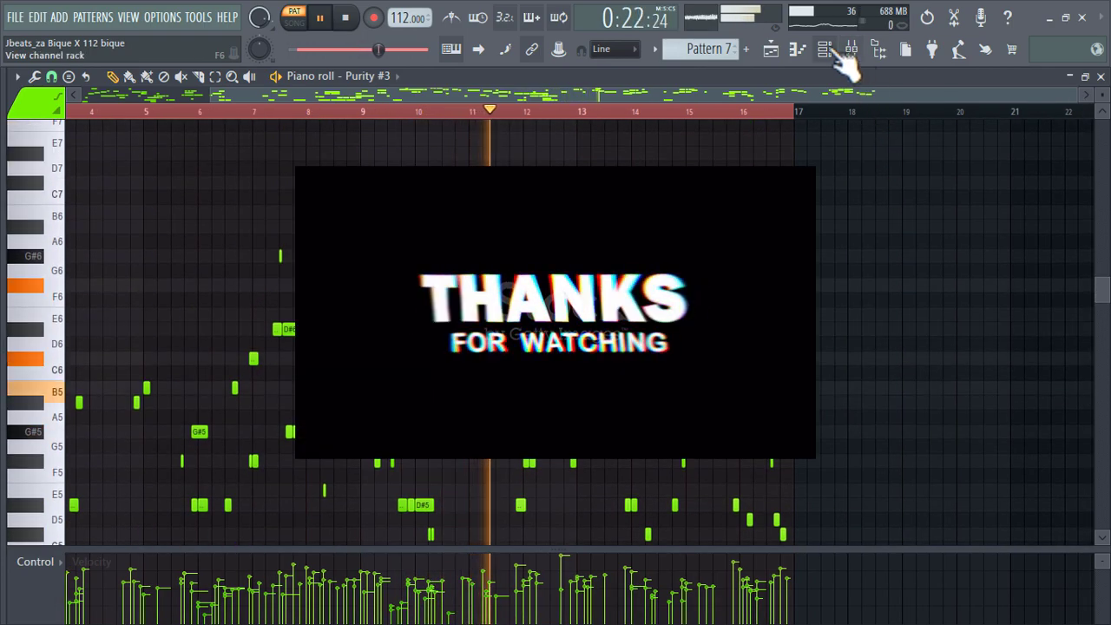
Check the preset loaded in the Purity #3 instrument and return to the playlist.
{"action": "left_click", "coordinate": [825, 50]}
{"action": "left_click", "coordinate": [333, 423]}
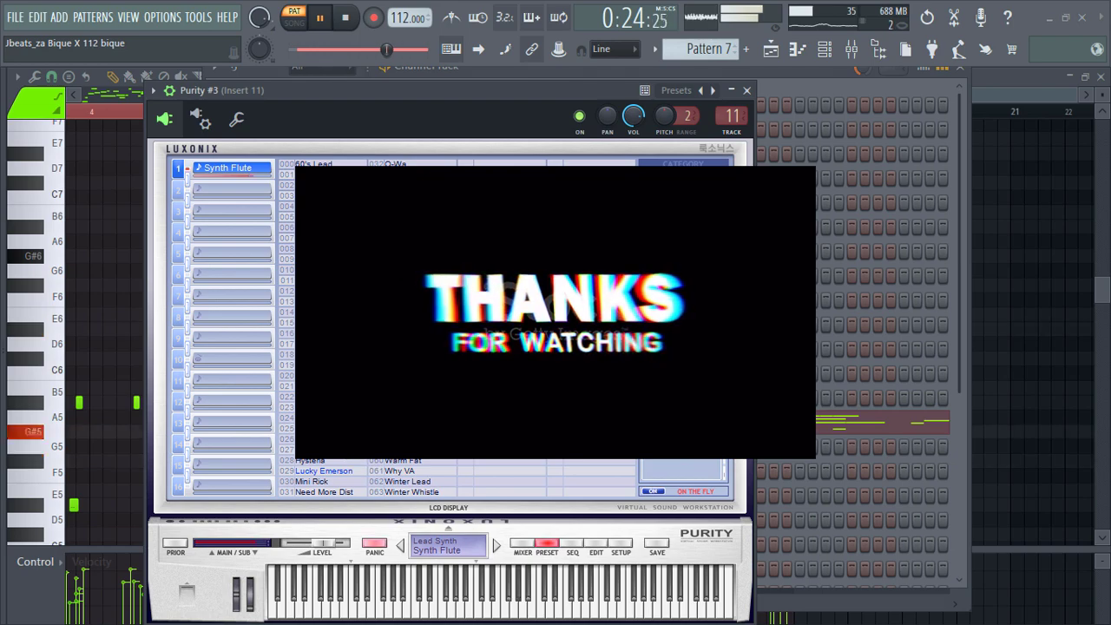
{"action": "left_click", "coordinate": [779, 52]}
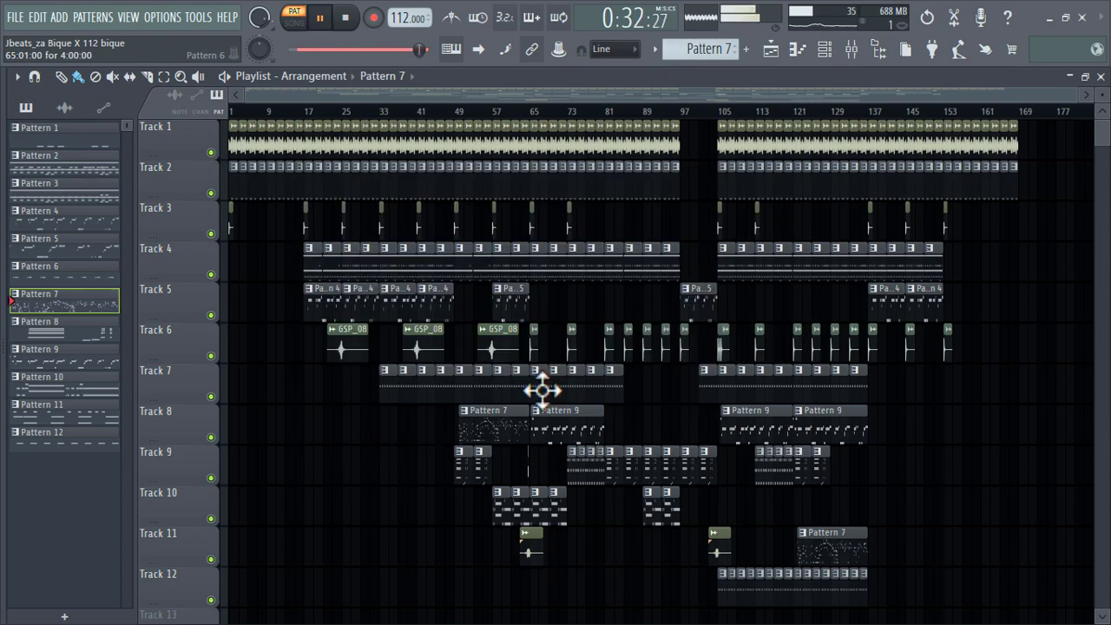
Open the Pattern 9 clip on Track 8 and examine its Clunk Bass, Log Drum, Chunky Bass and Mozambique Logdrum Tube notes.
{"action": "double_click", "coordinate": [545, 423]}
{"action": "scroll", "coordinate": [387, 322], "scroll_direction": "up", "scroll_amount": 8}
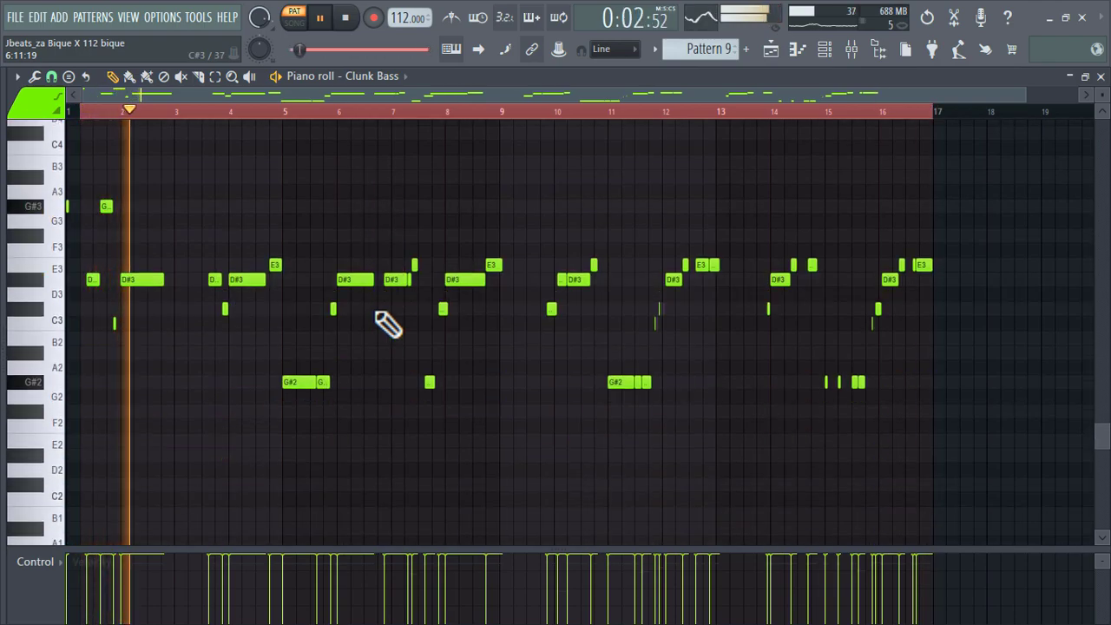
{"action": "left_click", "coordinate": [409, 80]}
{"action": "left_click", "coordinate": [440, 425]}
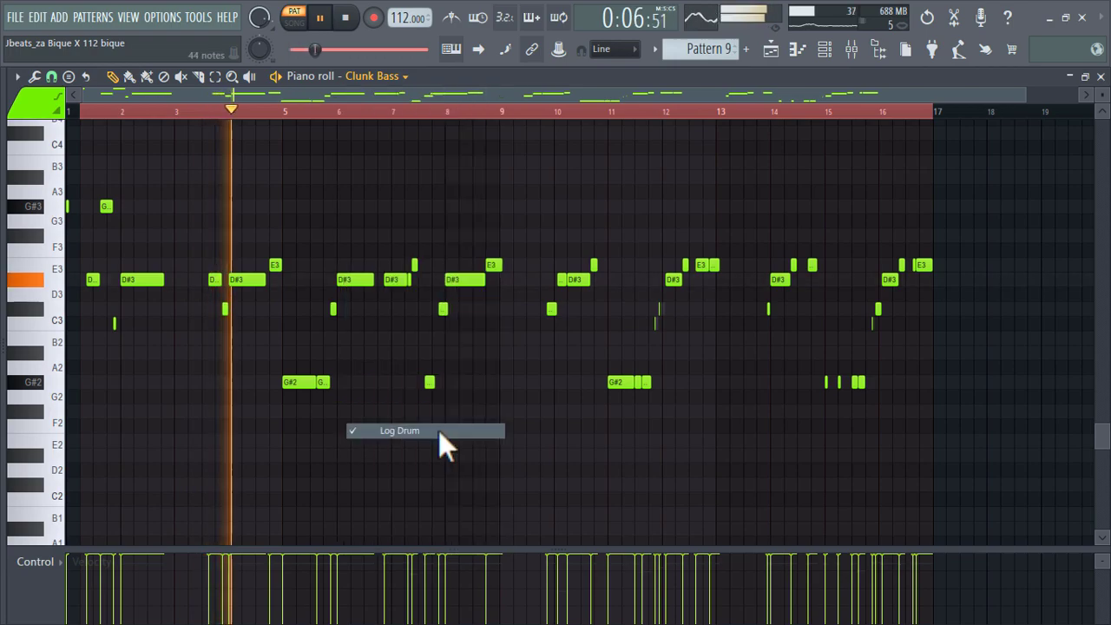
{"action": "left_click", "coordinate": [395, 78]}
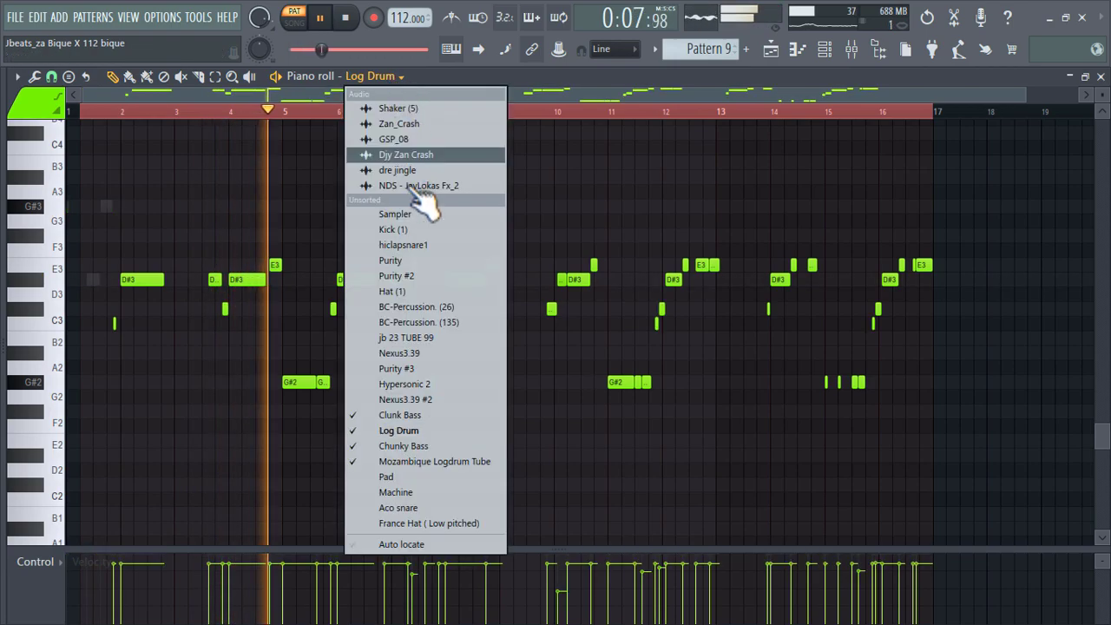
{"action": "left_click", "coordinate": [452, 445]}
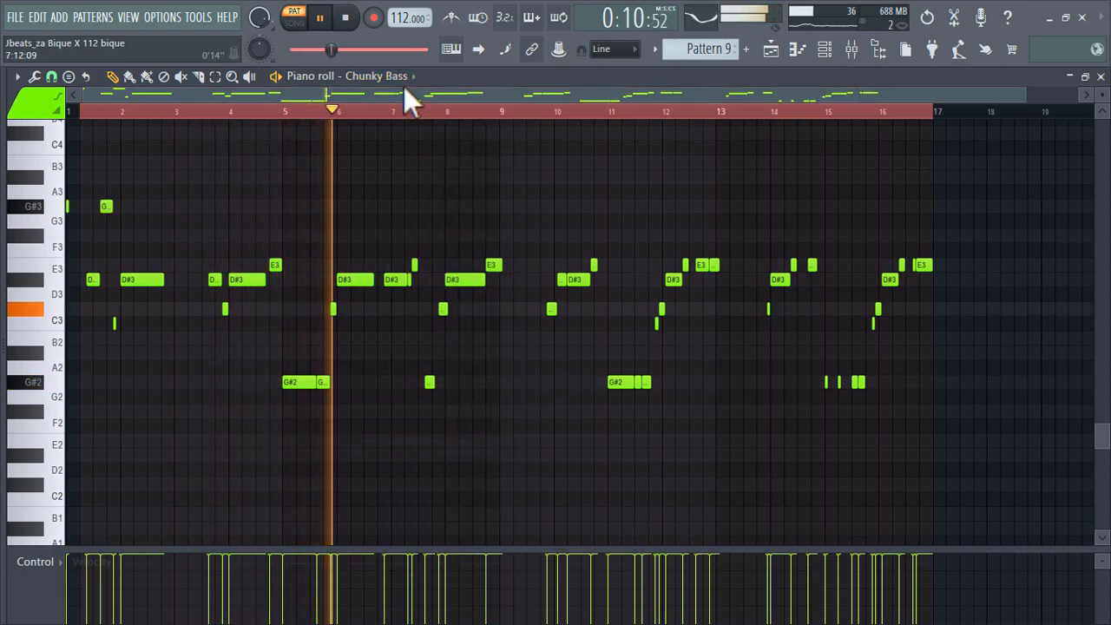
{"action": "left_click", "coordinate": [406, 78]}
{"action": "left_click", "coordinate": [497, 461]}
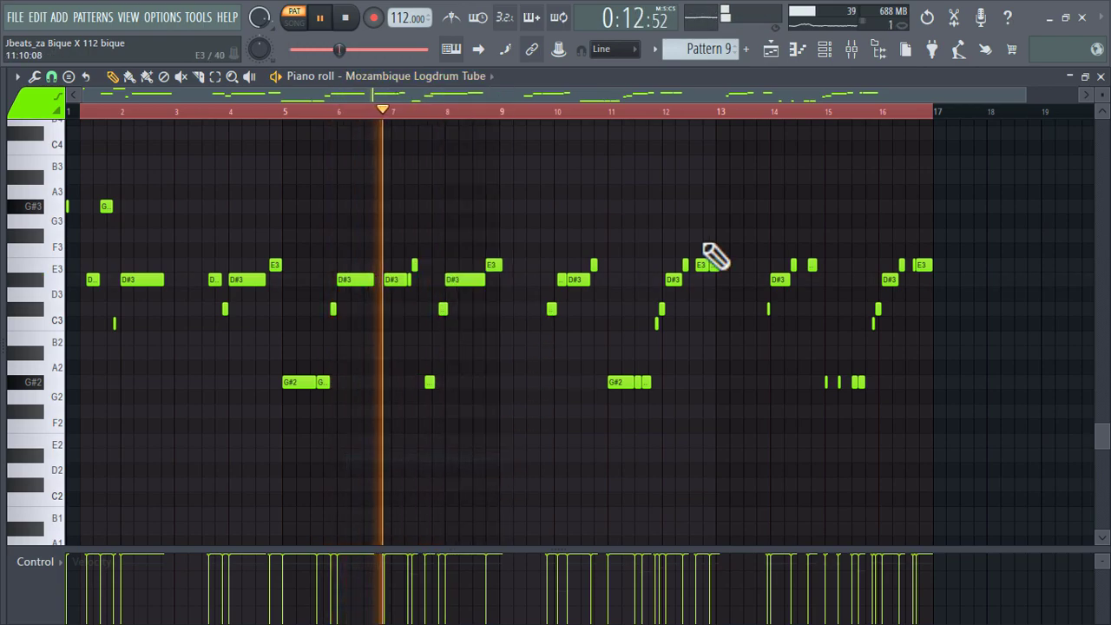
Check the patch loaded in the Mozambique Logdrum Tube instrument, closing the plugin when finished.
{"action": "left_click", "coordinate": [826, 52]}
{"action": "scroll", "coordinate": [528, 463], "scroll_direction": "down", "scroll_amount": 3}
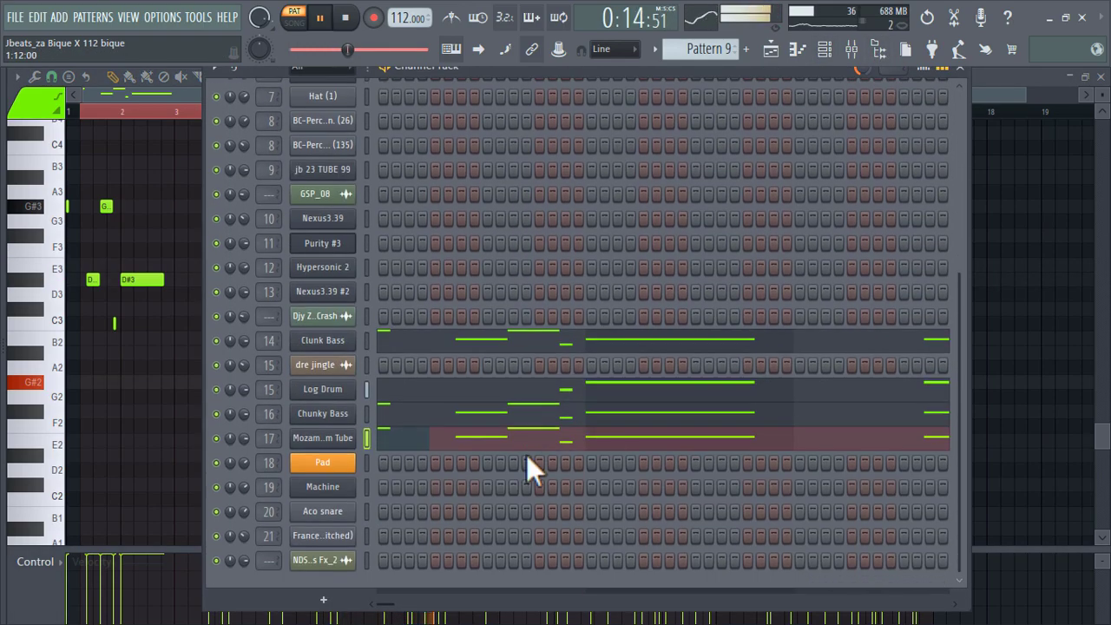
{"action": "left_click", "coordinate": [351, 441]}
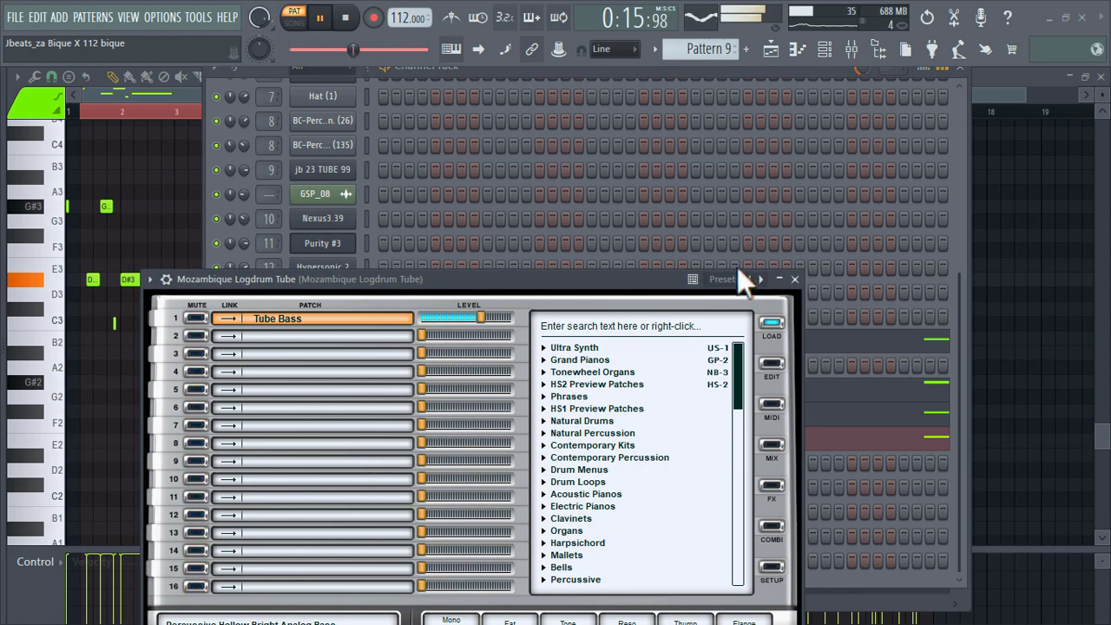
{"action": "left_click", "coordinate": [796, 278]}
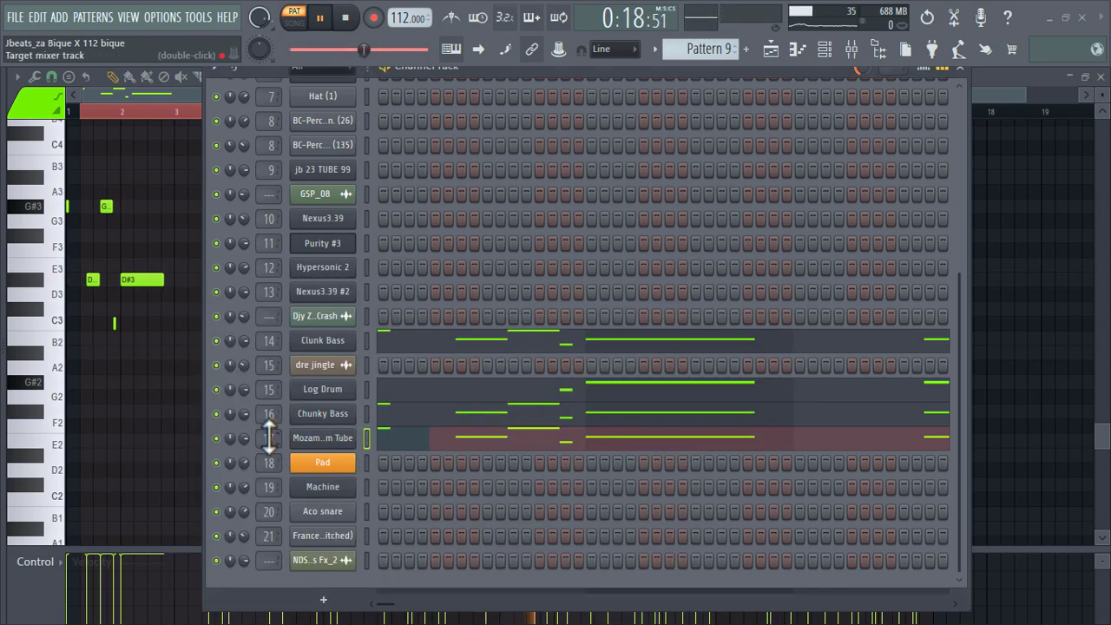
Inspect the Fruity DX10 synth settings of the Chunky Bass channel, closing the plugin when finished.
{"action": "left_click", "coordinate": [351, 421]}
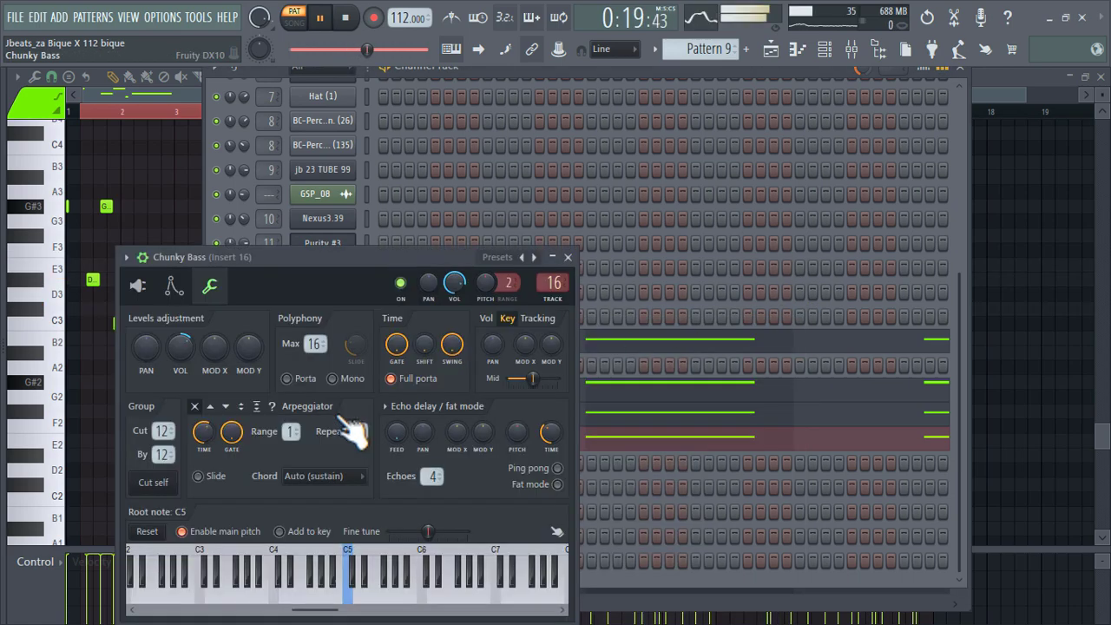
{"action": "left_click", "coordinate": [141, 287]}
{"action": "left_click_drag", "start_coordinate": [432, 255], "coordinate": [603, 202]}
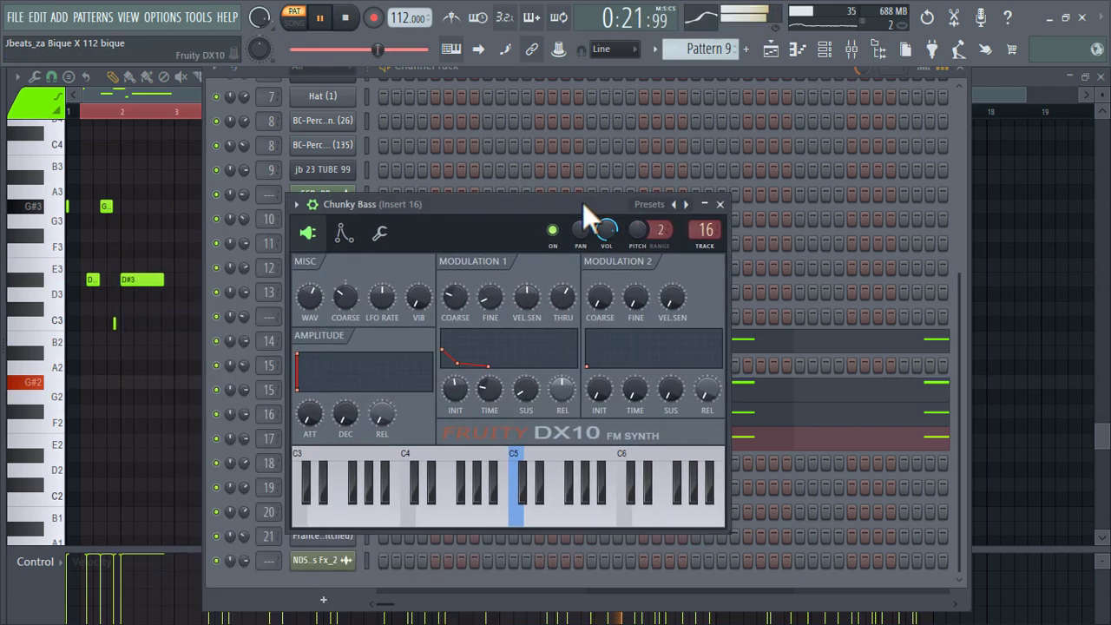
{"action": "left_click", "coordinate": [719, 204]}
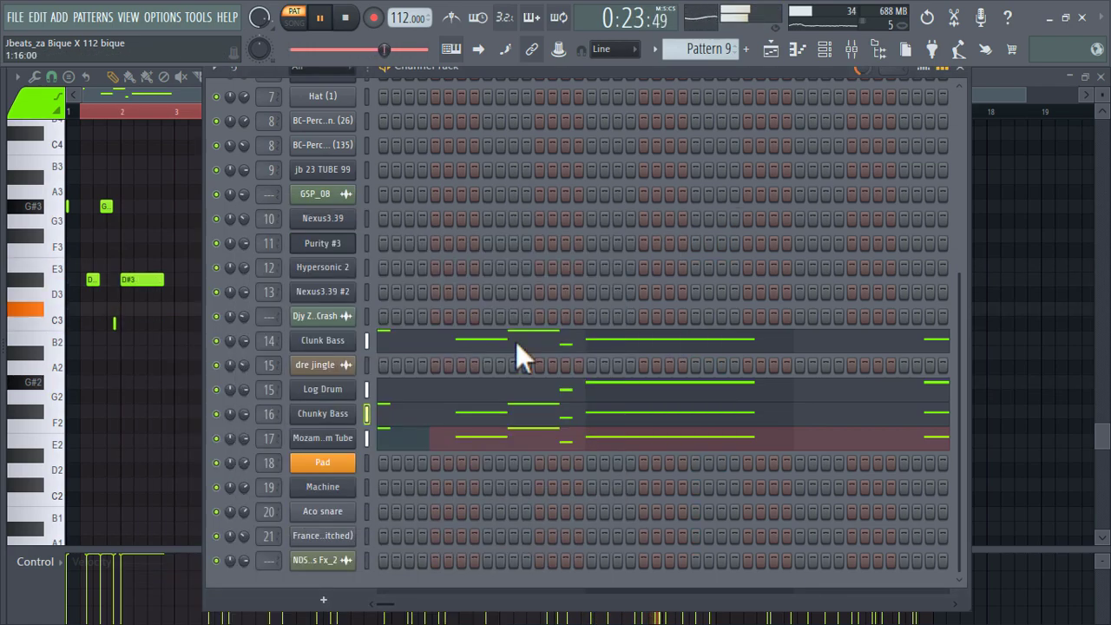
Inspect the Fruity DX10 synth settings of the Log Drum and Clunk Bass channels, closing each plugin when finished.
{"action": "left_click", "coordinate": [331, 393]}
{"action": "left_click", "coordinate": [119, 265]}
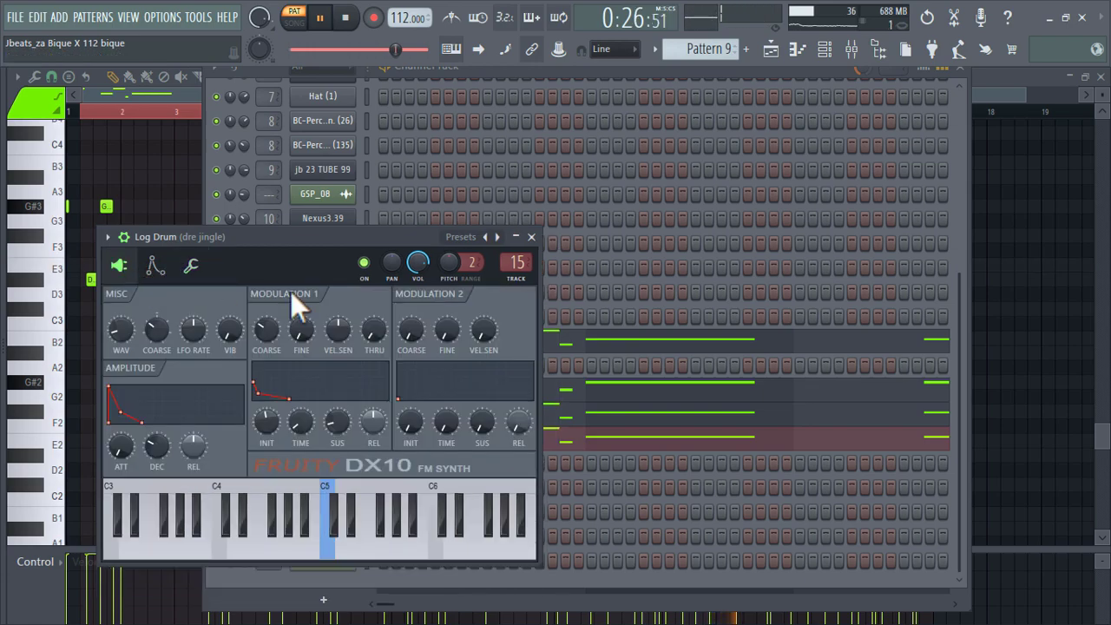
{"action": "left_click", "coordinate": [531, 237]}
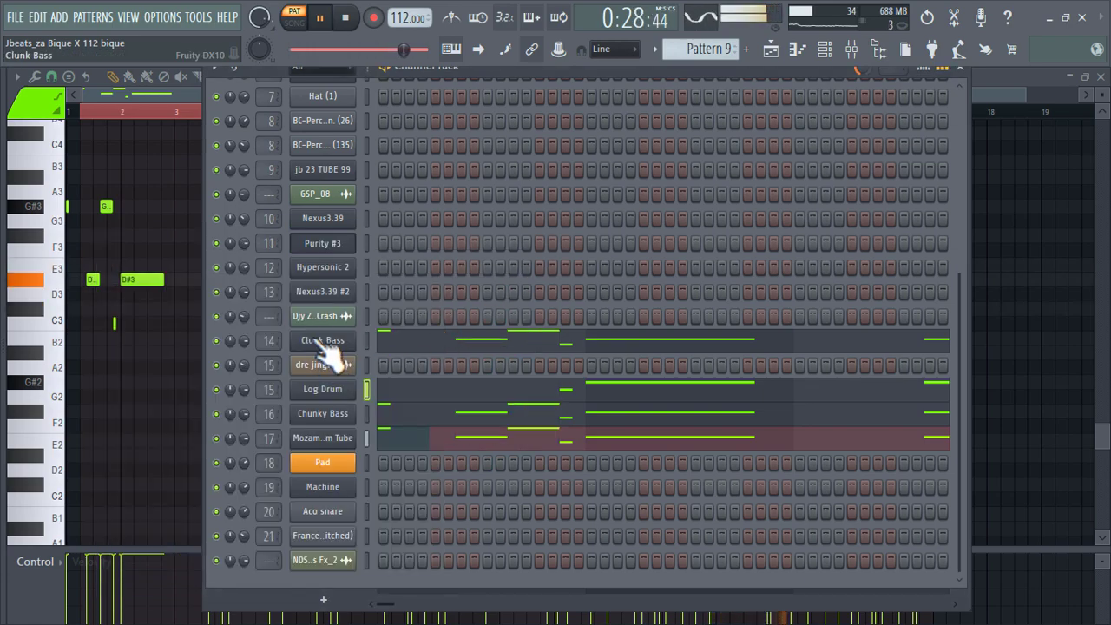
{"action": "left_click", "coordinate": [324, 351]}
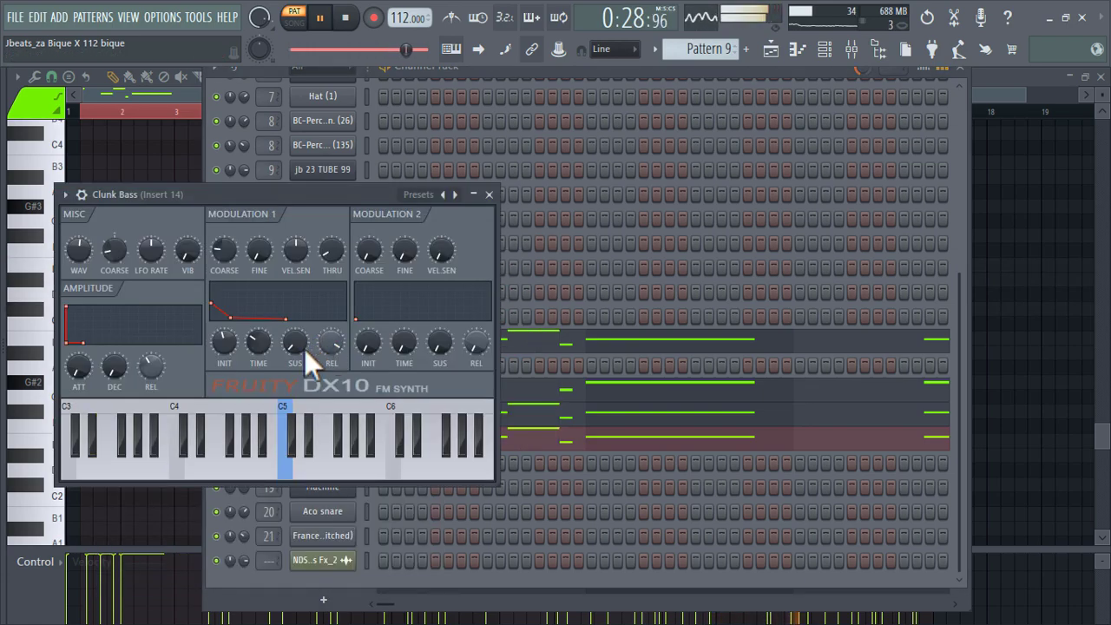
{"action": "left_click", "coordinate": [488, 193]}
Return to the playlist and play the arrangement in song mode from about bar 121.
{"action": "left_click", "coordinate": [774, 52]}
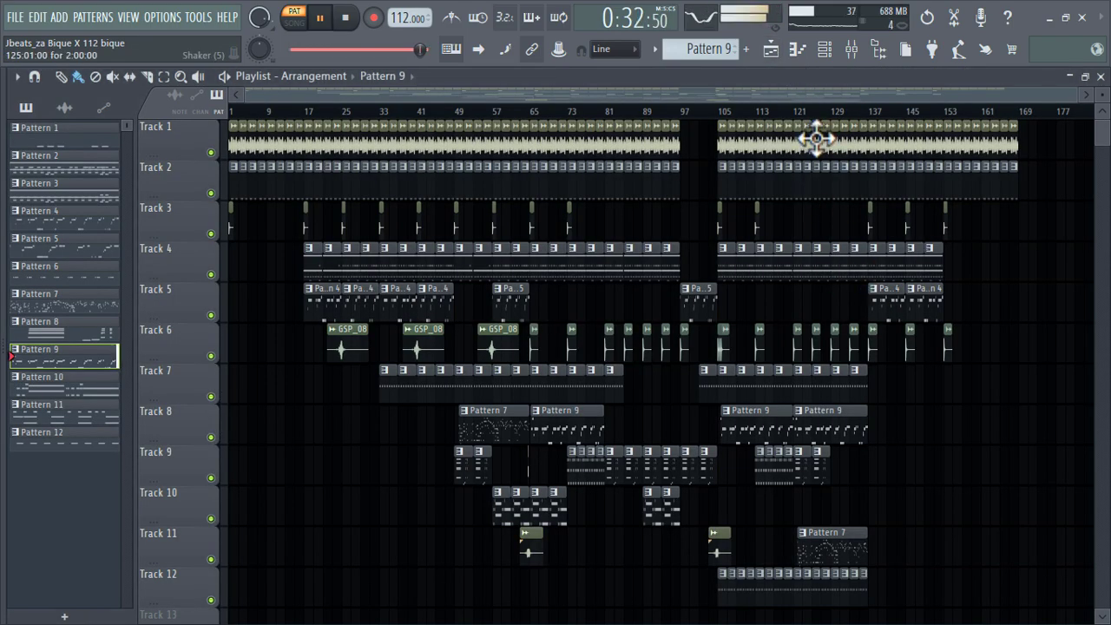
{"action": "left_click", "coordinate": [796, 111]}
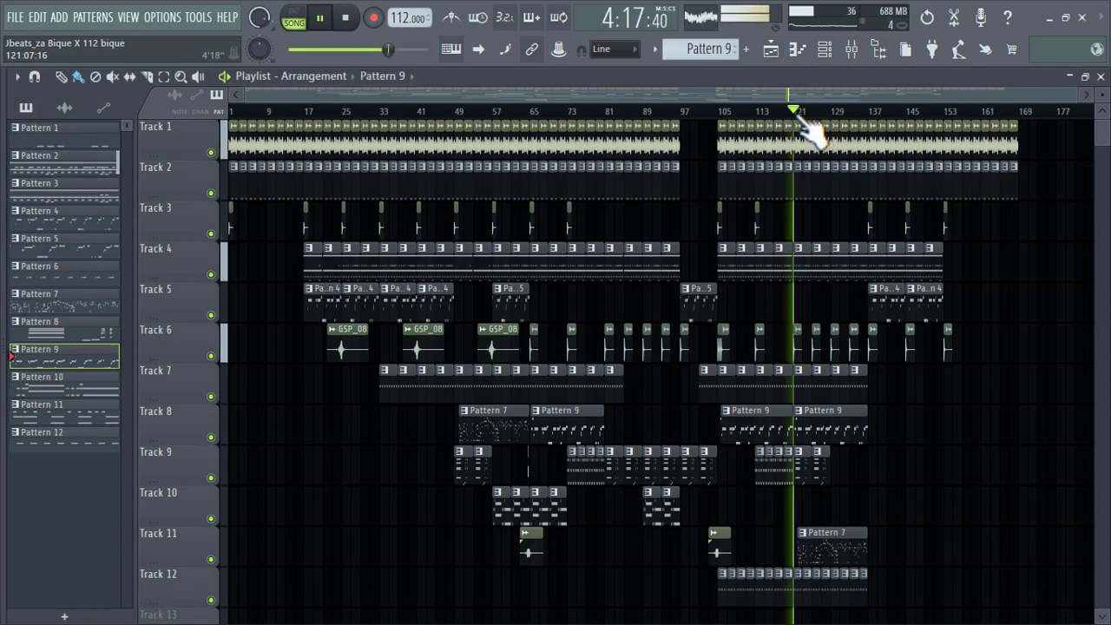